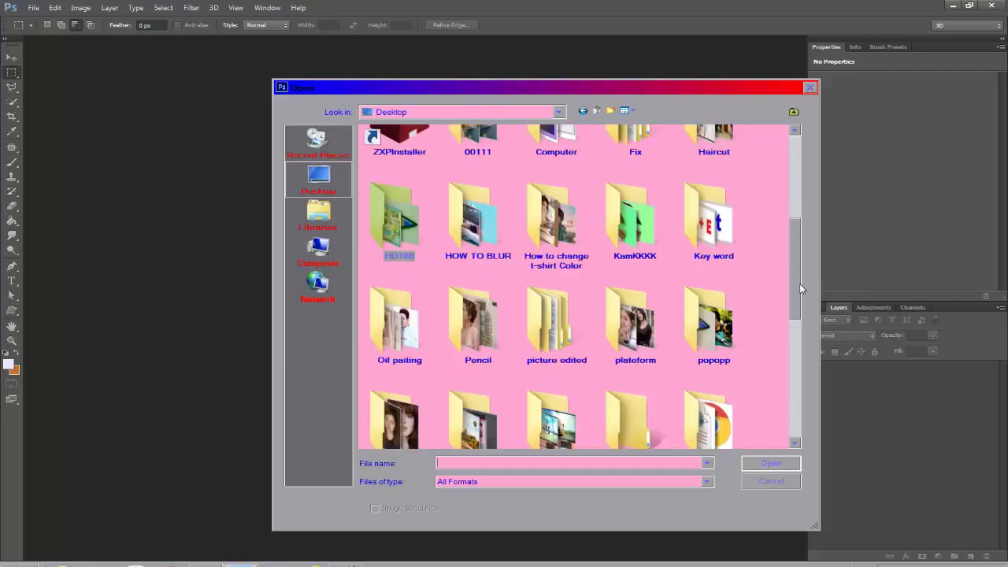
Open the 168-331 waterfall picture and the iPhone picture together from the popopp folder on the desktop
double_click(722, 361)
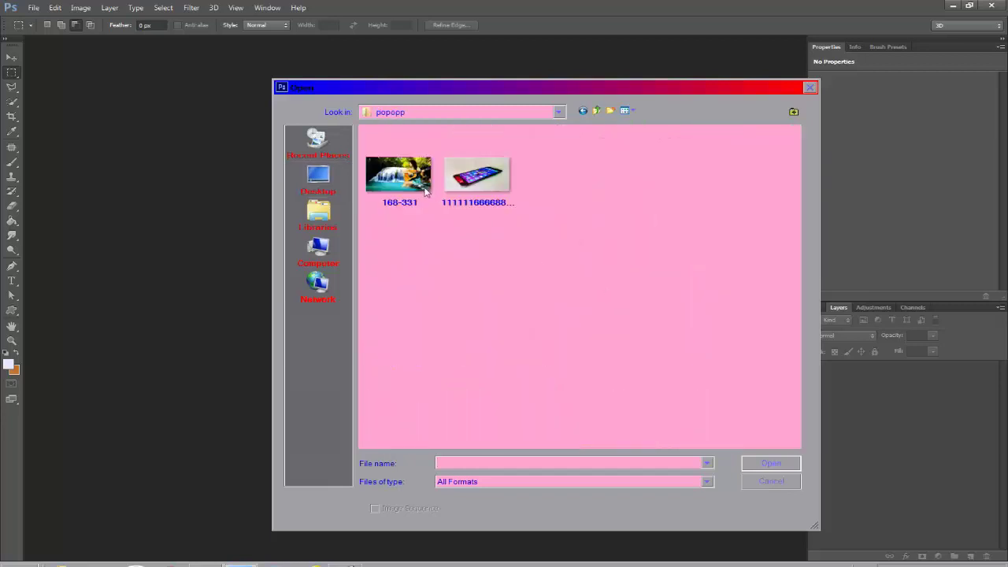
click(457, 180)
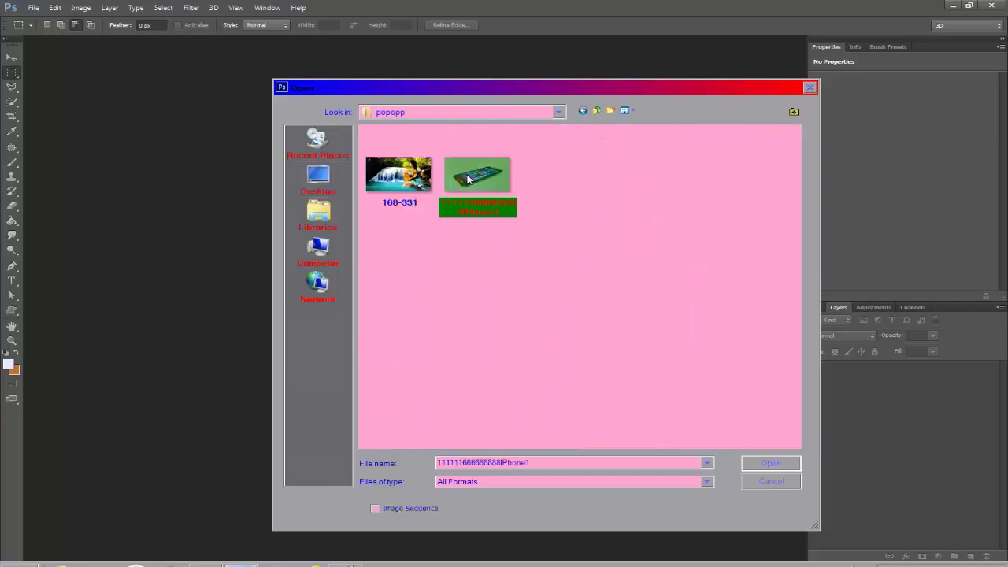
ctrl+click(400, 180)
click(771, 463)
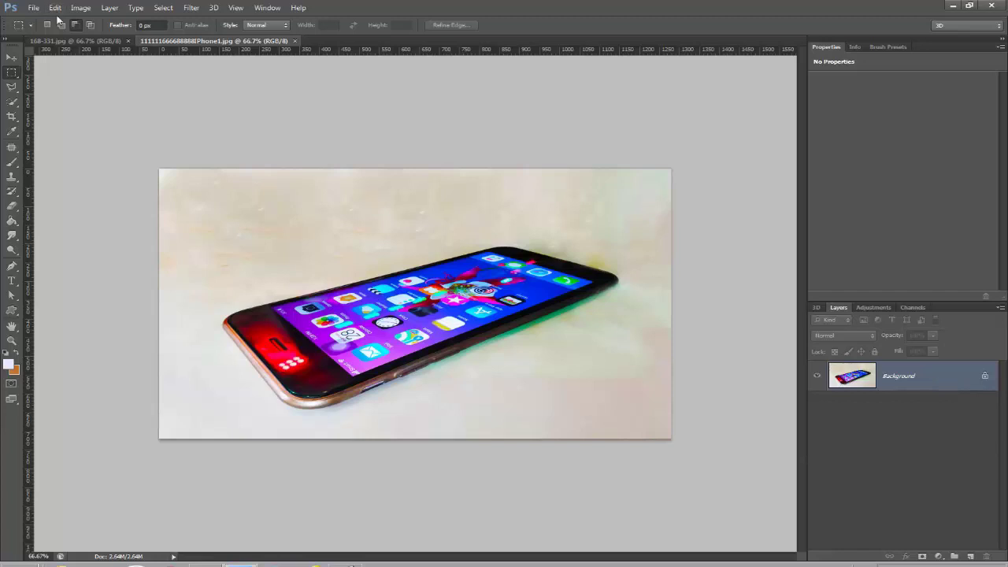
Convert the locked background of 168-331.jpg into a regular layer with the default settings
click(72, 41)
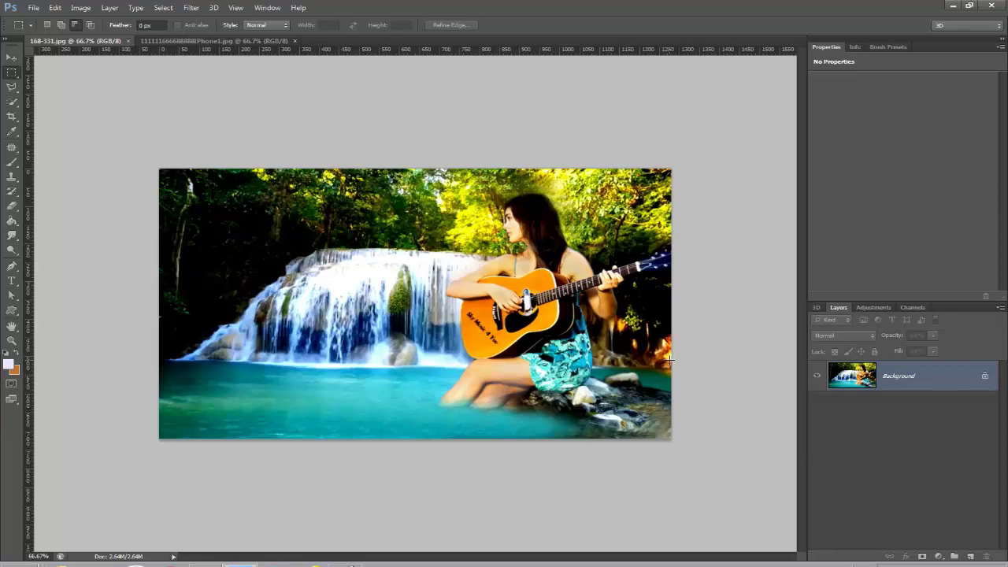
double_click(983, 384)
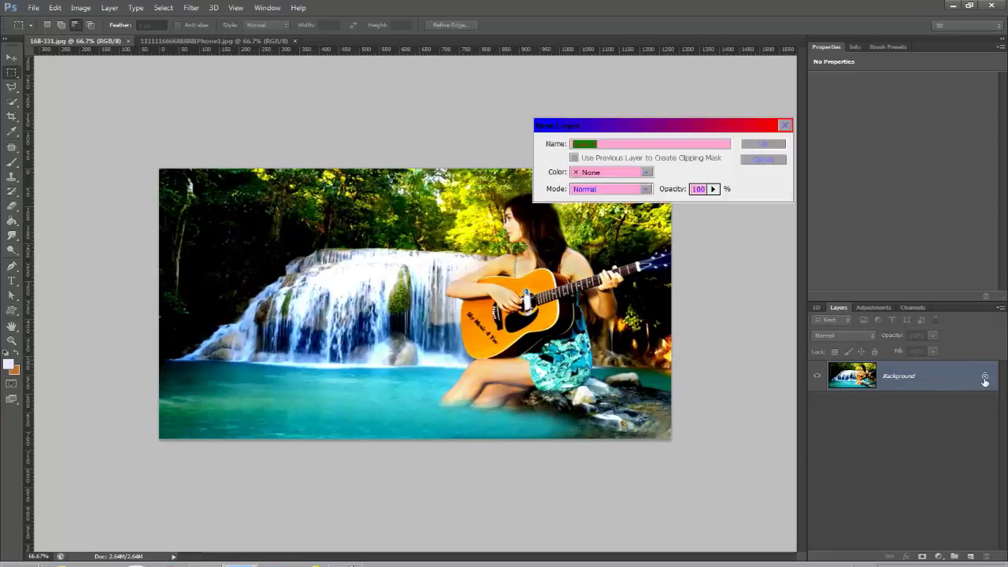
click(762, 144)
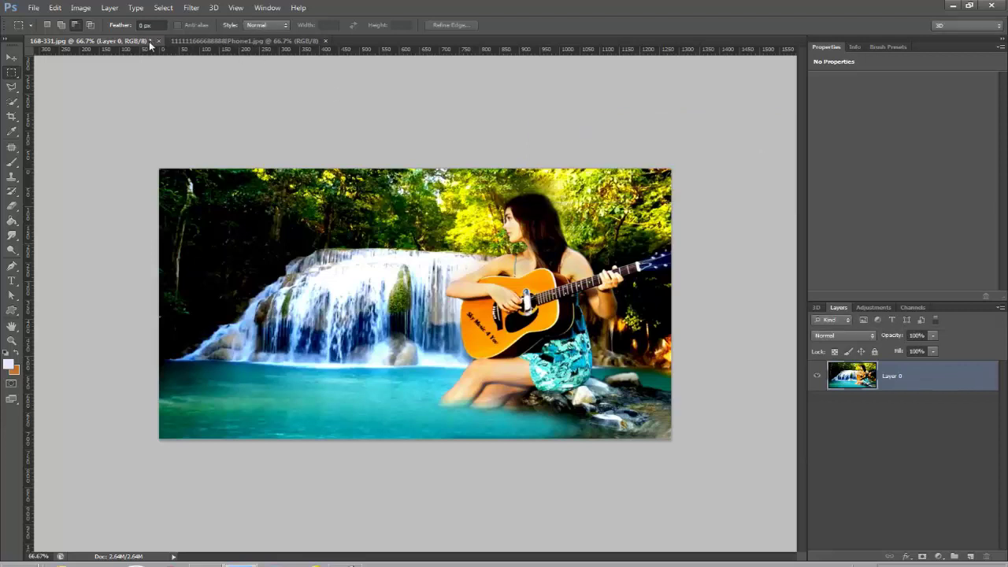
Copy the waterfall picture into the iPhone document so it covers the canvas, and close 168-331.jpg without saving
drag(150, 41, 172, 183)
click(11, 57)
drag(244, 268, 630, 263)
click(553, 171)
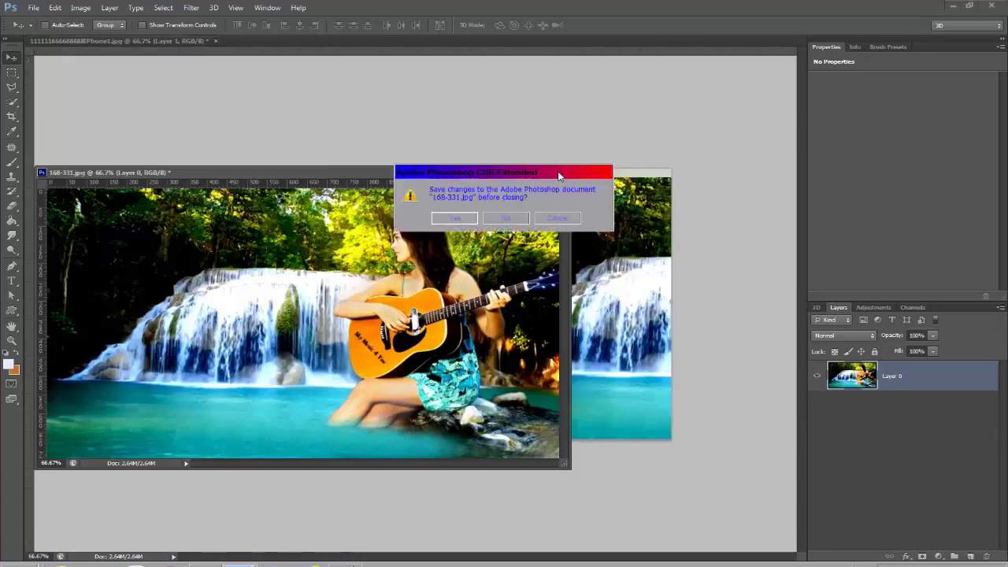
click(504, 218)
drag(544, 246, 264, 246)
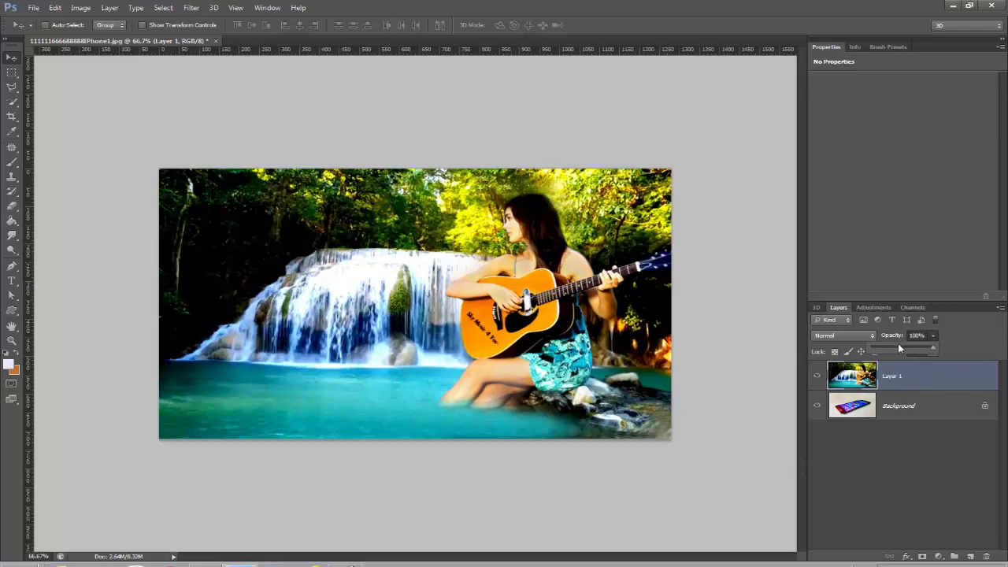
Lower Layer 1's opacity to 65% and scale it to about 92% width and 65% height
drag(902, 349, 913, 350)
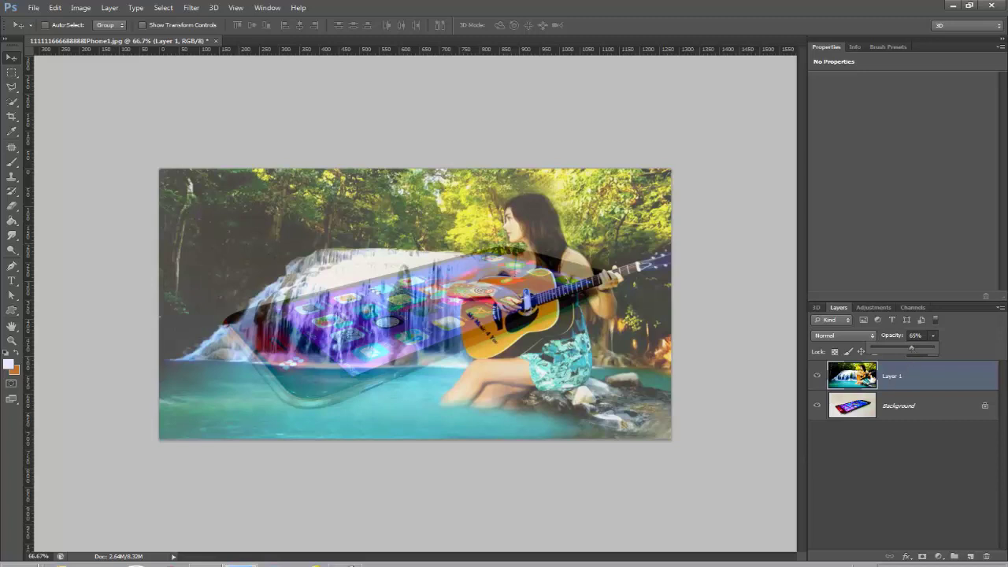
key(ctrl+t)
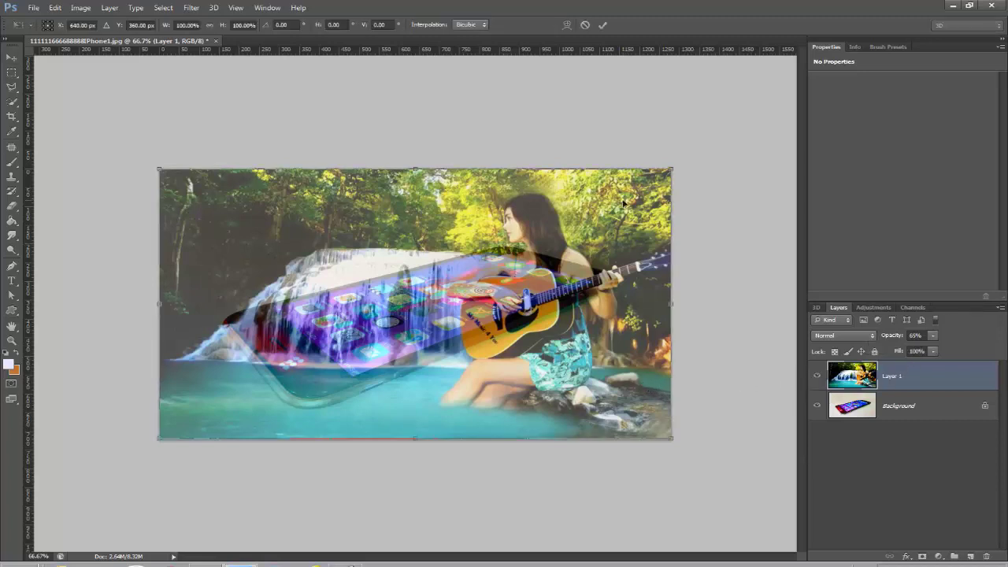
drag(671, 168, 627, 159)
drag(394, 438, 390, 331)
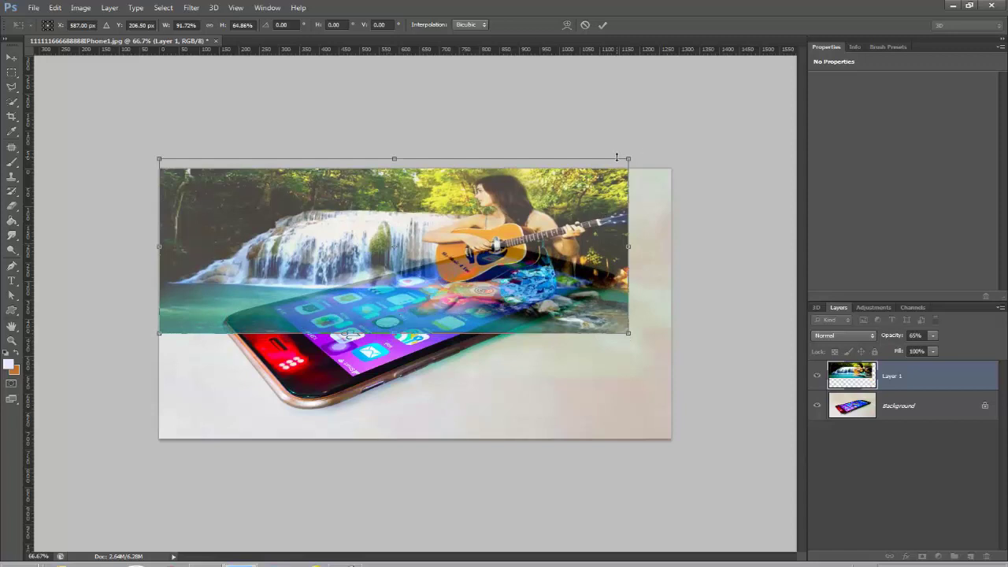
Rotate Layer 1 to about -21.7° and fit it over the phone at about 82% width and 62% height, and restore 100% opacity
drag(656, 163, 611, 64)
drag(528, 206, 519, 239)
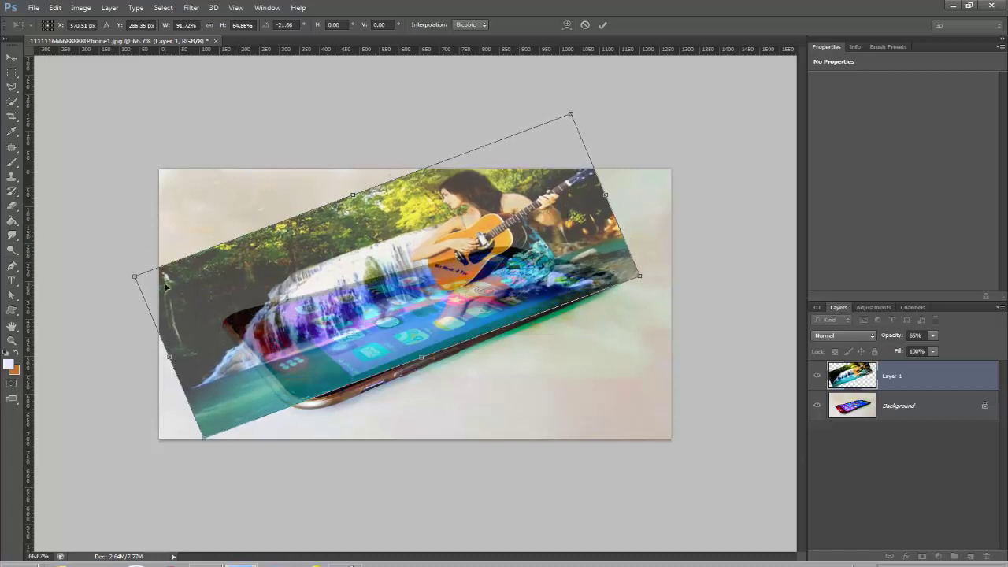
drag(133, 276, 181, 264)
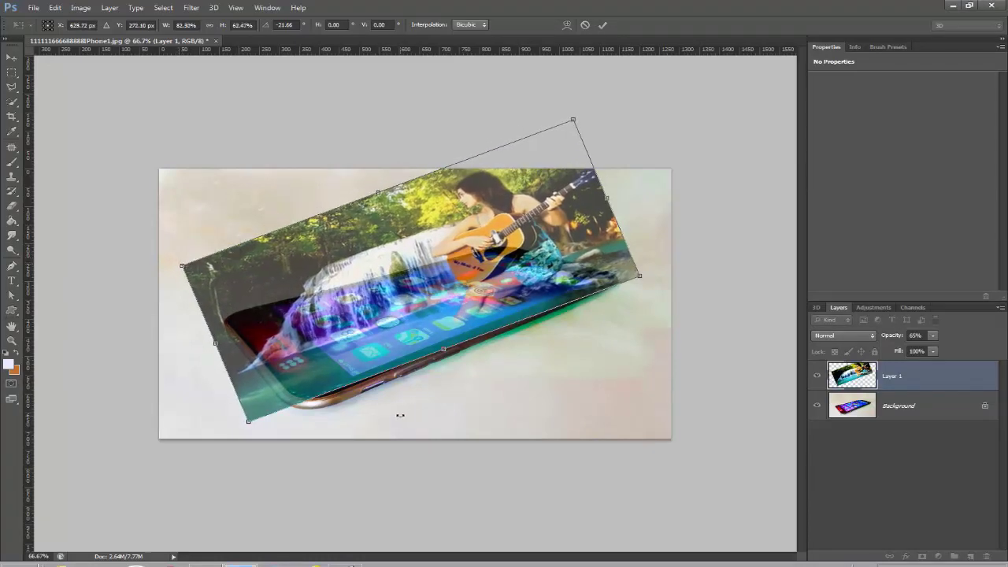
key(Return)
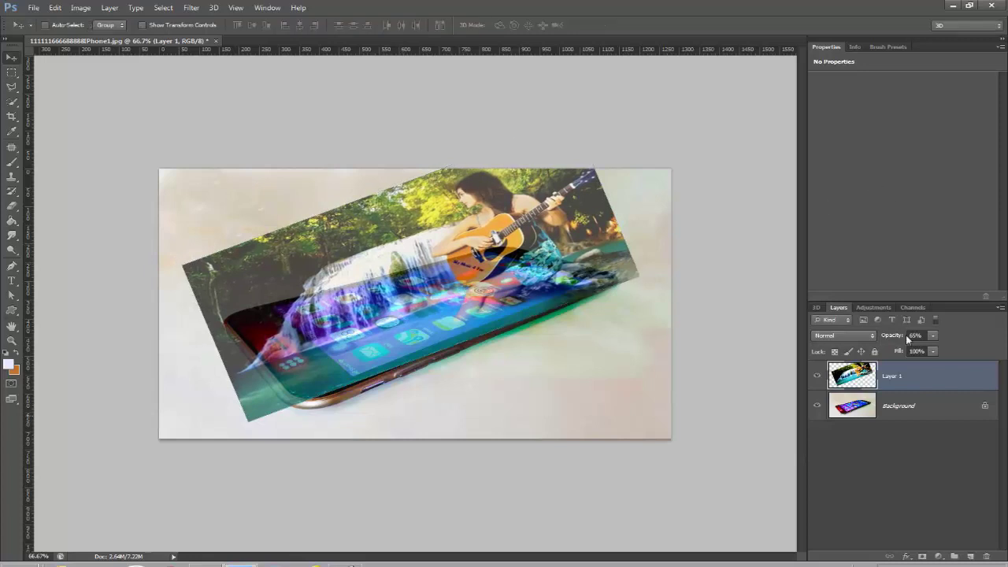
click(933, 336)
drag(933, 349, 955, 347)
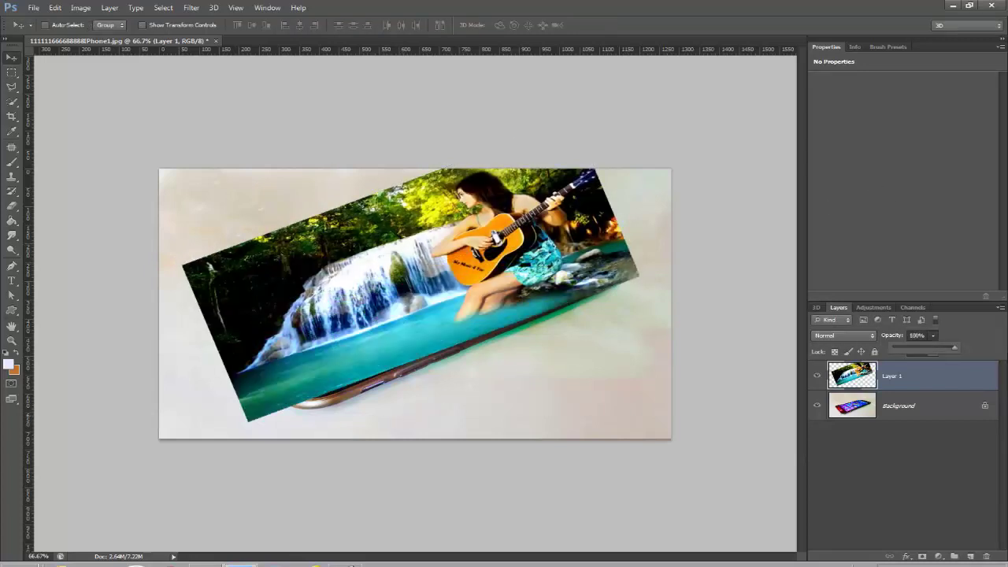
Convert the phone's Background into a regular layer and move it above Layer 1
click(852, 413)
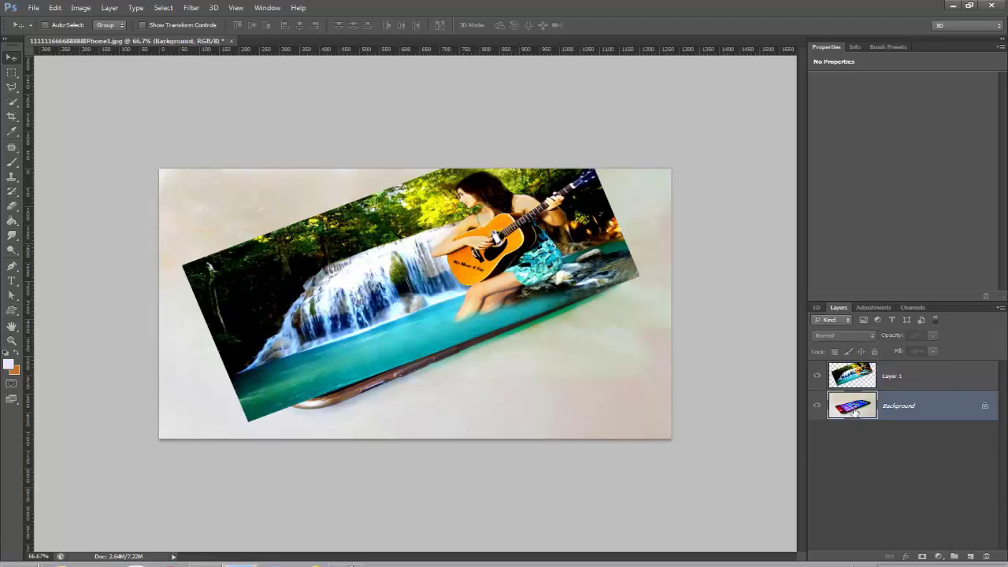
double_click(985, 408)
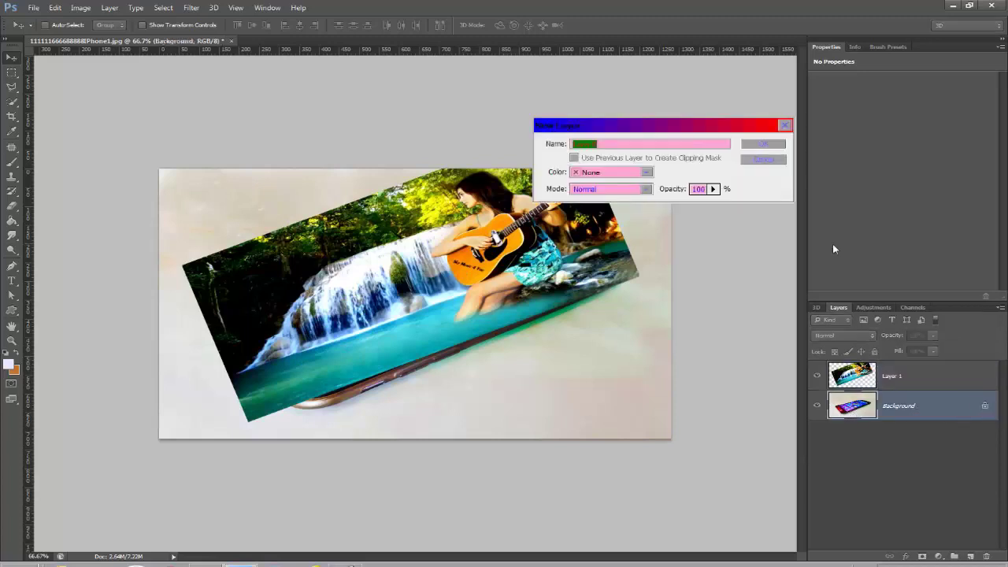
click(768, 146)
drag(921, 402, 920, 371)
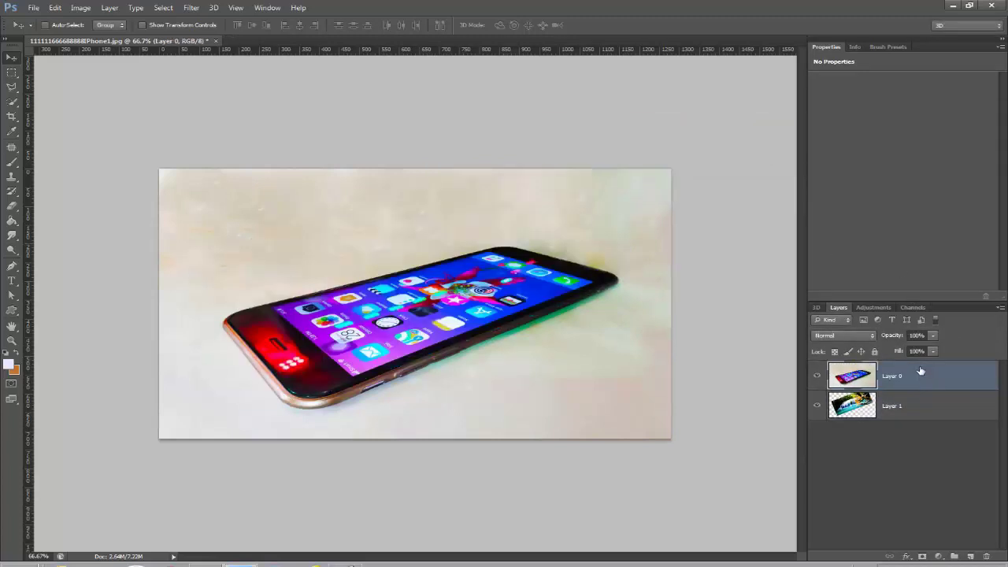
Select the phone's display area by its four corners with the Polygonal Lasso tool
click(11, 86)
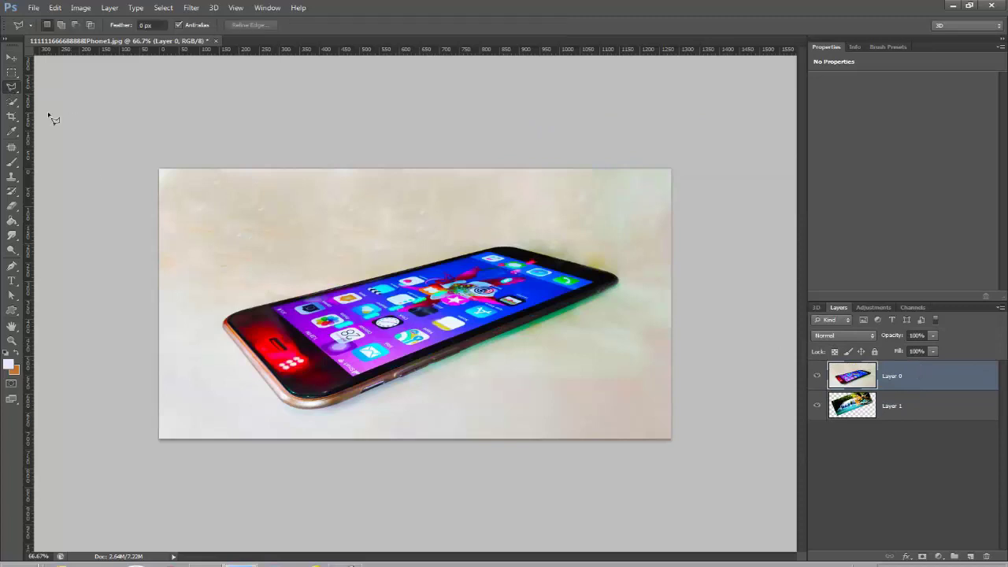
click(278, 310)
click(496, 257)
click(593, 280)
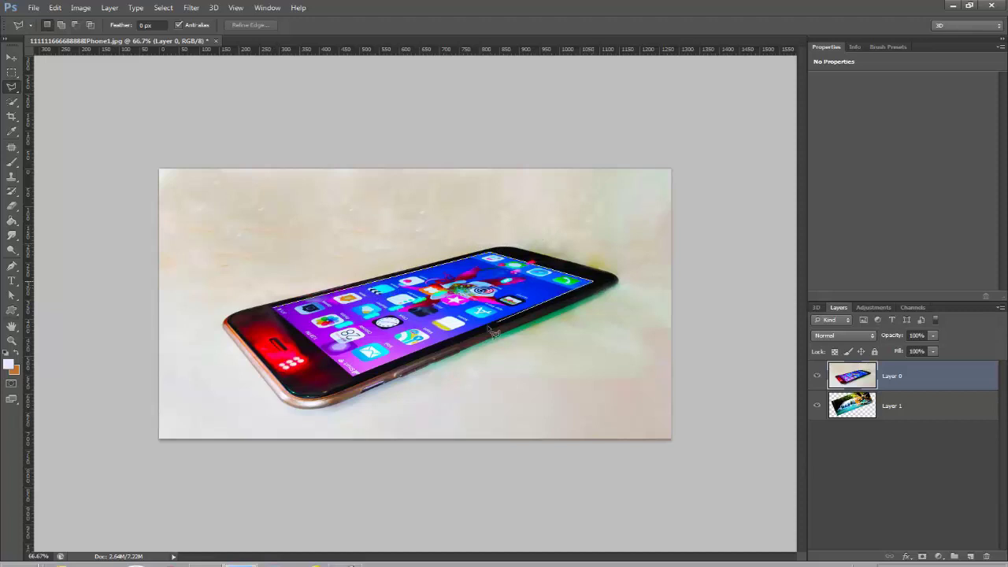
click(359, 377)
click(276, 306)
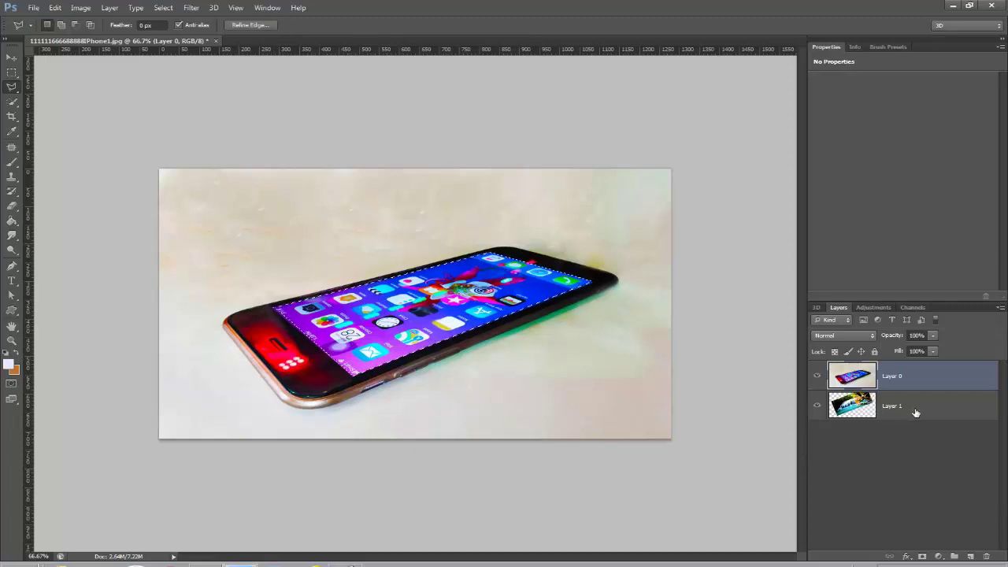
Move Layer 1 above the phone layer and add a layer mask from the display selection
drag(916, 411, 915, 372)
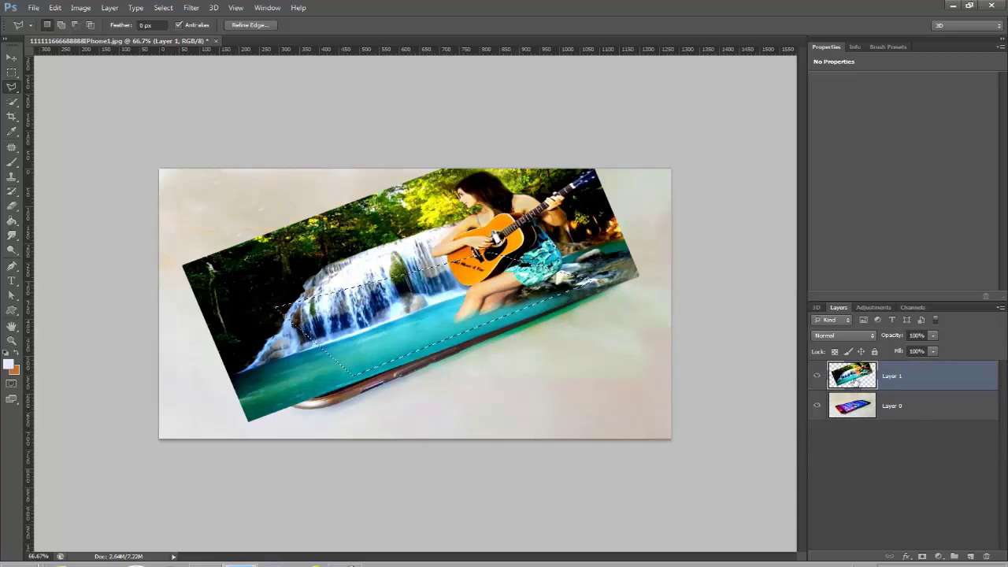
click(923, 557)
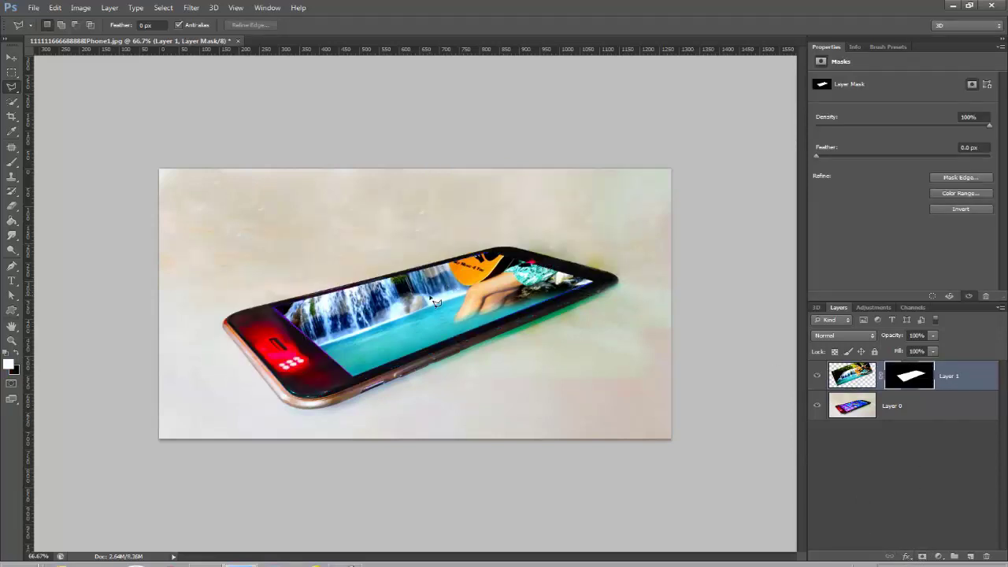
Unlink Layer 1's mask and scale only the waterfall image to about 91% width and 93% height inside the display
click(880, 376)
click(862, 378)
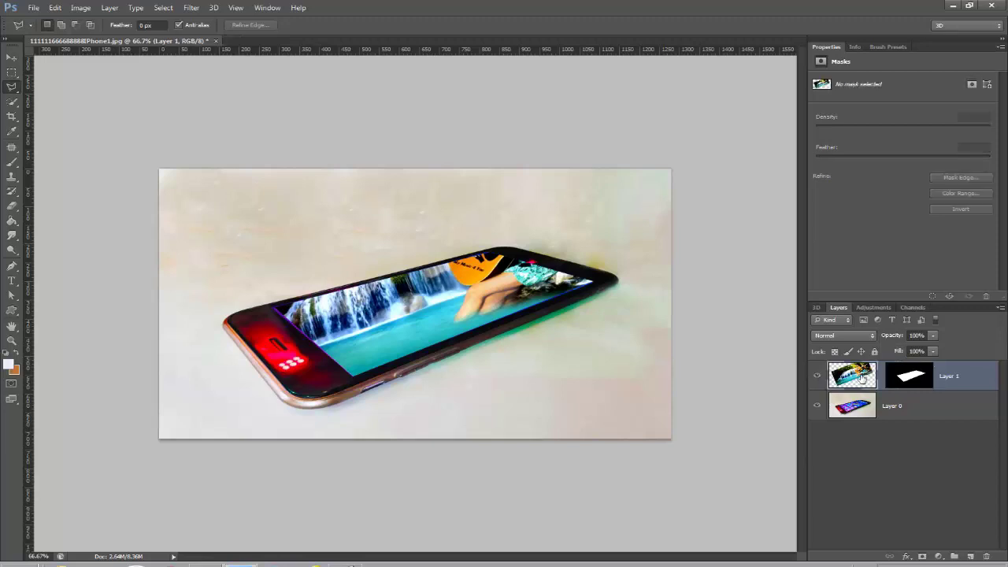
click(53, 8)
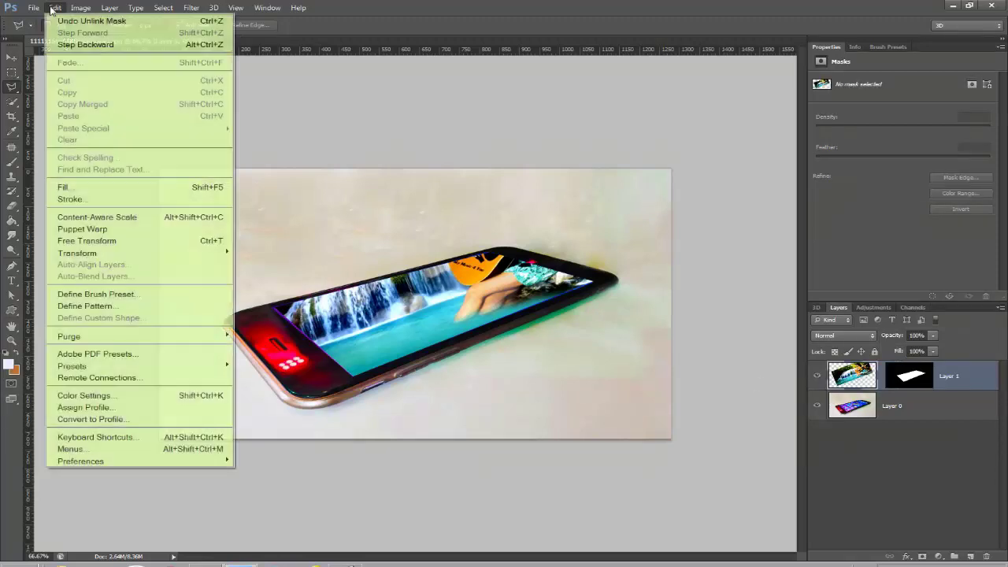
click(106, 240)
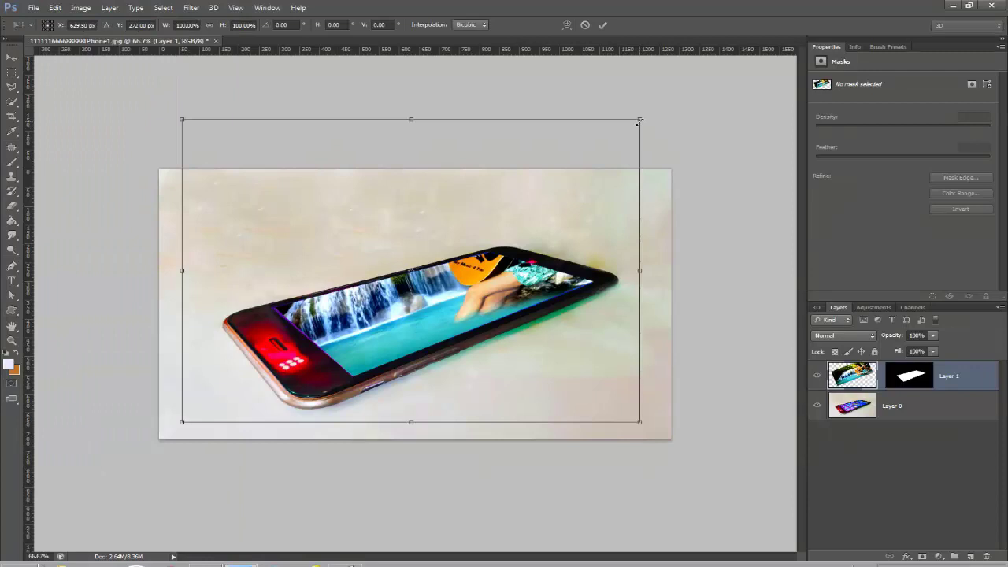
drag(640, 120, 626, 153)
drag(183, 151, 209, 139)
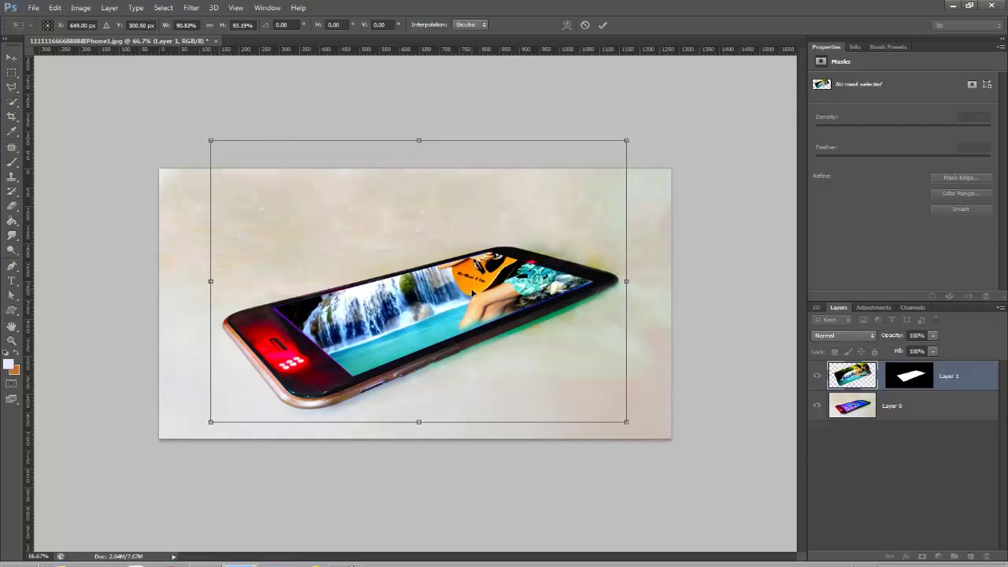
key(Return)
key(l)
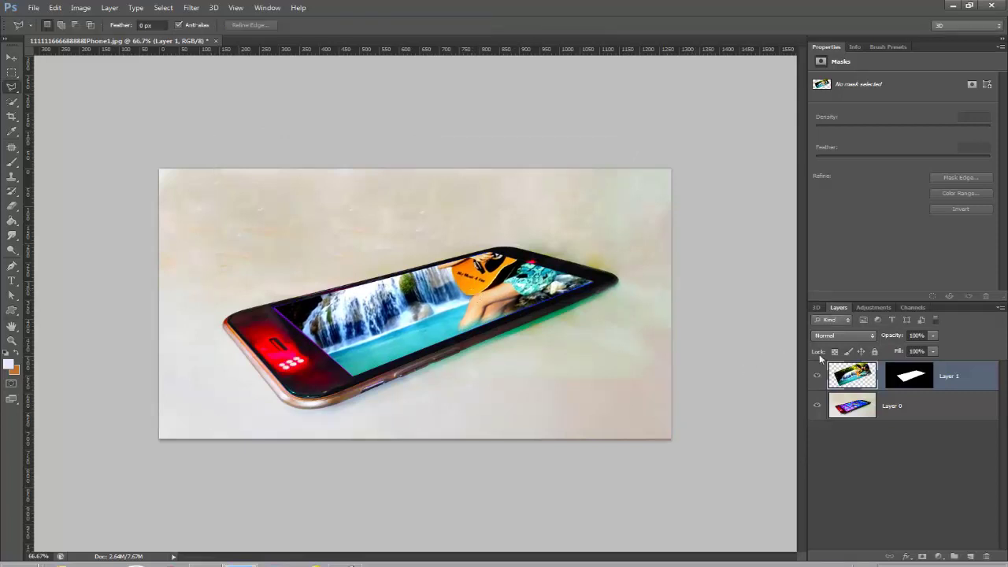
Duplicate Layer 1 together with its layer mask
ctrl+click(911, 384)
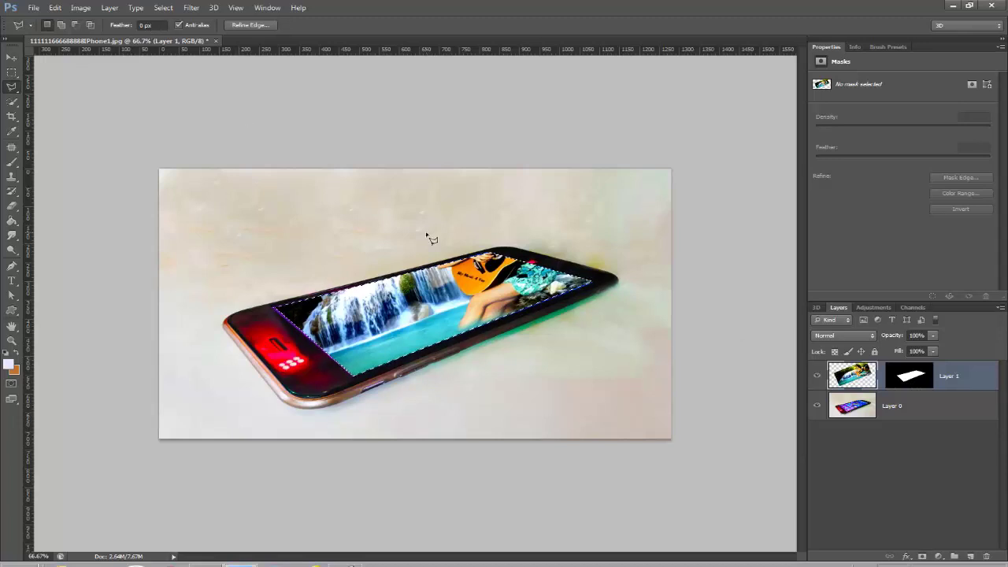
key(ctrl+d)
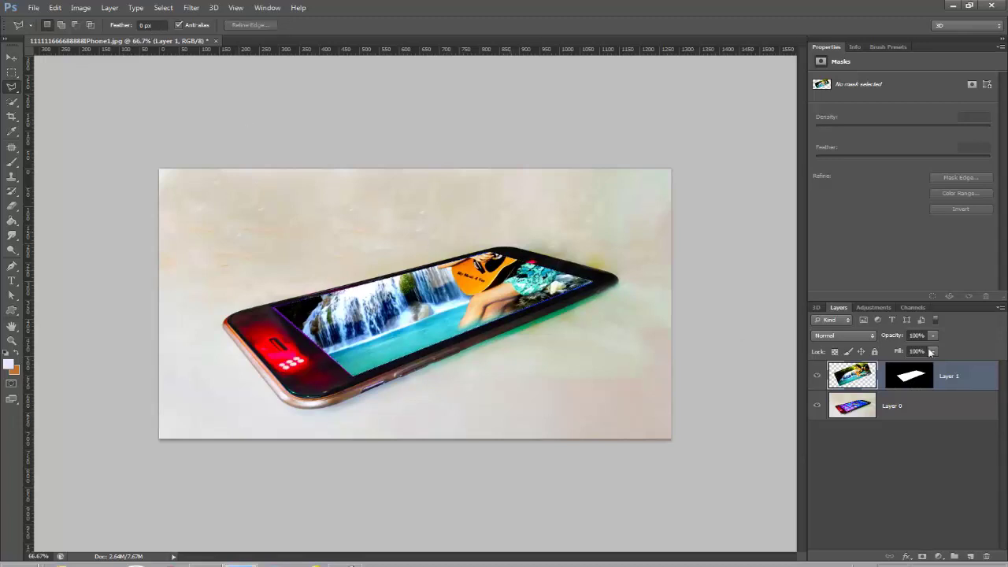
drag(977, 383, 971, 556)
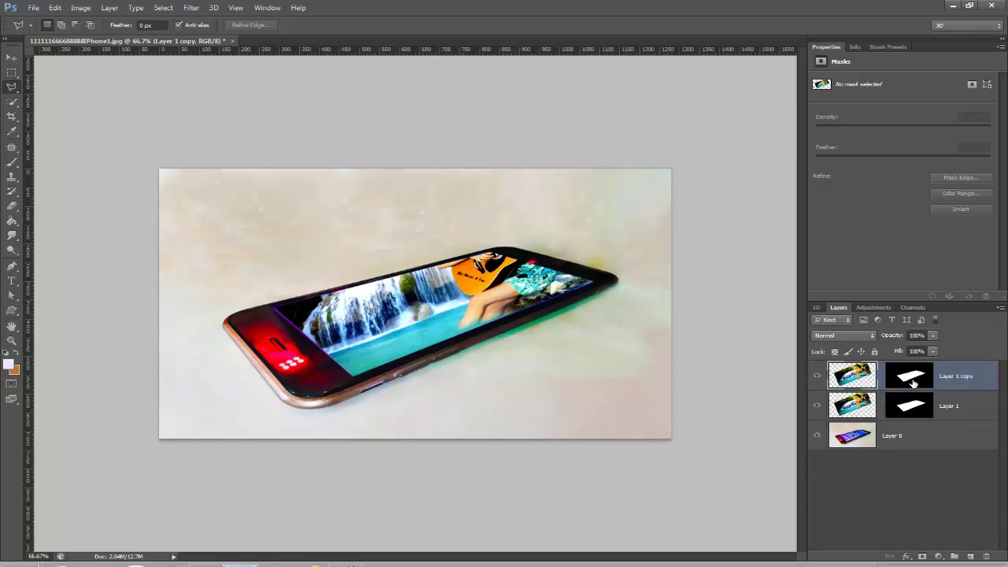
Load the selection from Layer 1 copy's mask and invert it to cover everything outside the phone display
ctrl+click(913, 383)
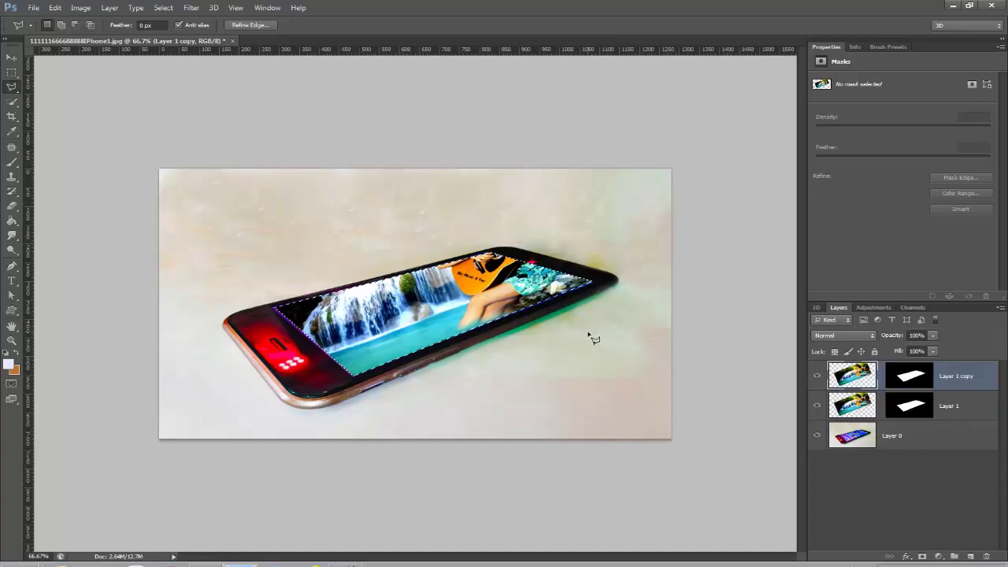
click(163, 8)
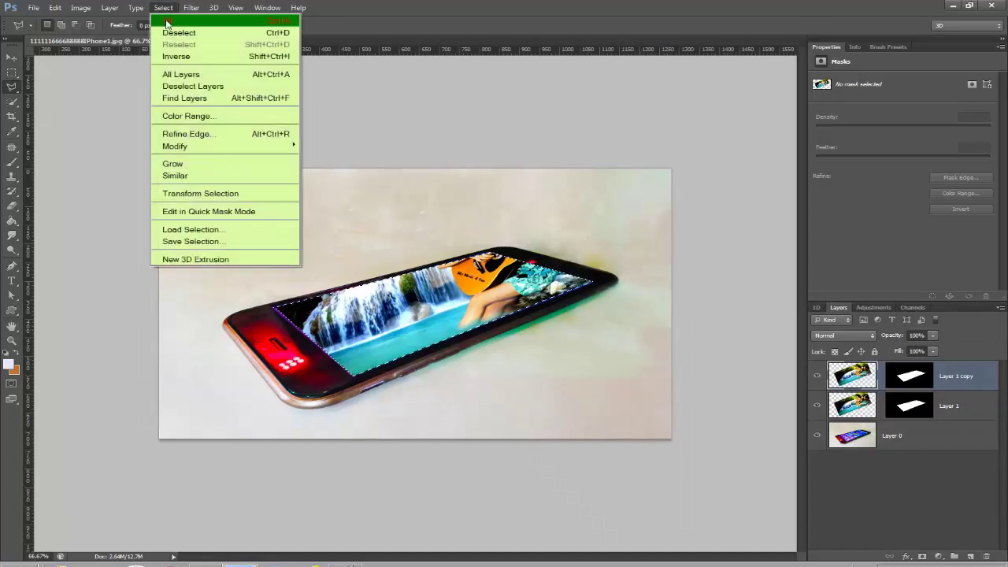
click(206, 57)
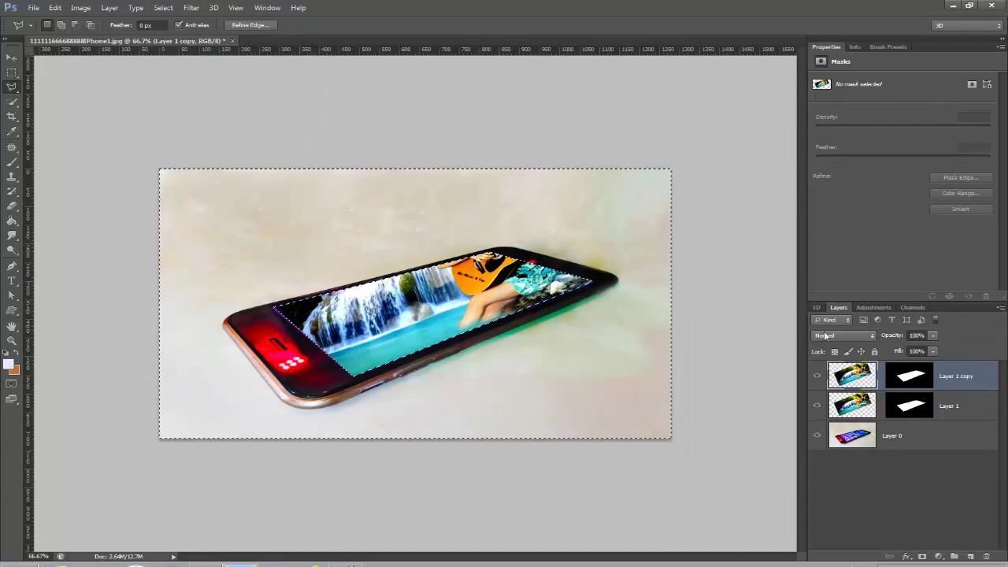
Paint white on Layer 1 copy's mask with a 100% opacity brush to reveal the guitarist and waterfall top beyond the display
click(904, 384)
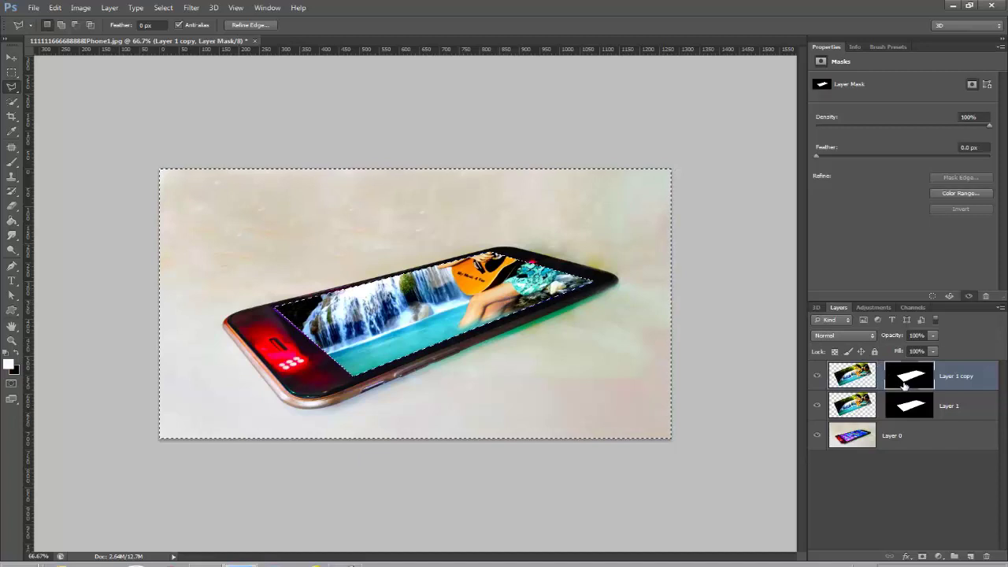
click(12, 162)
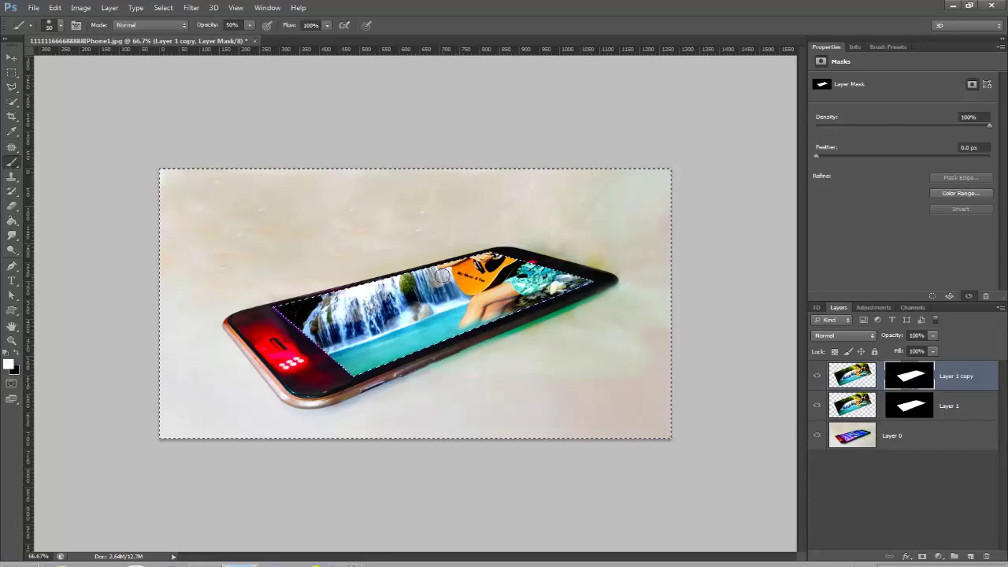
click(250, 26)
drag(276, 38, 286, 44)
click(494, 254)
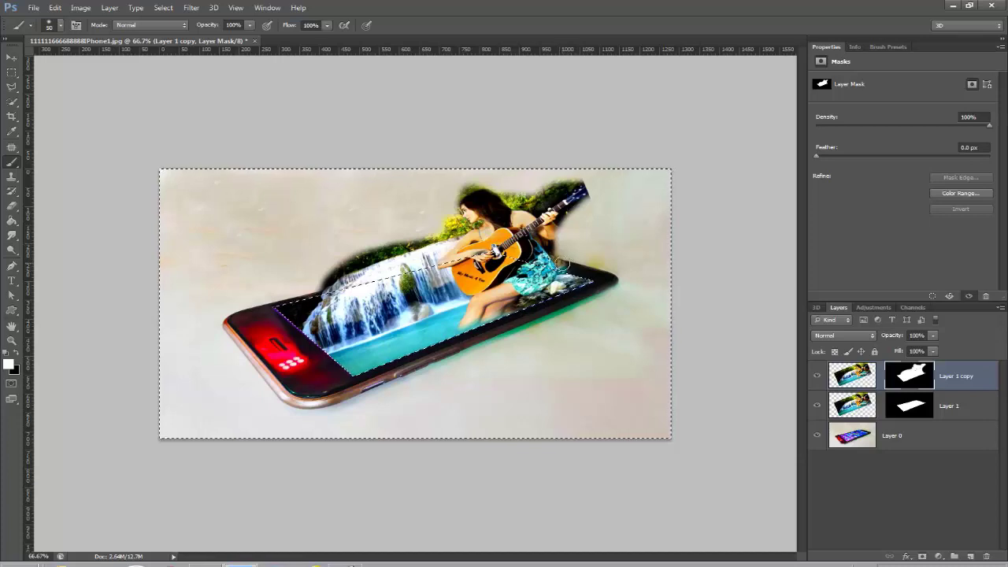
Paint black on the same mask to hide excess greenery around the guitarist and waterfall, and clear the selection
click(19, 356)
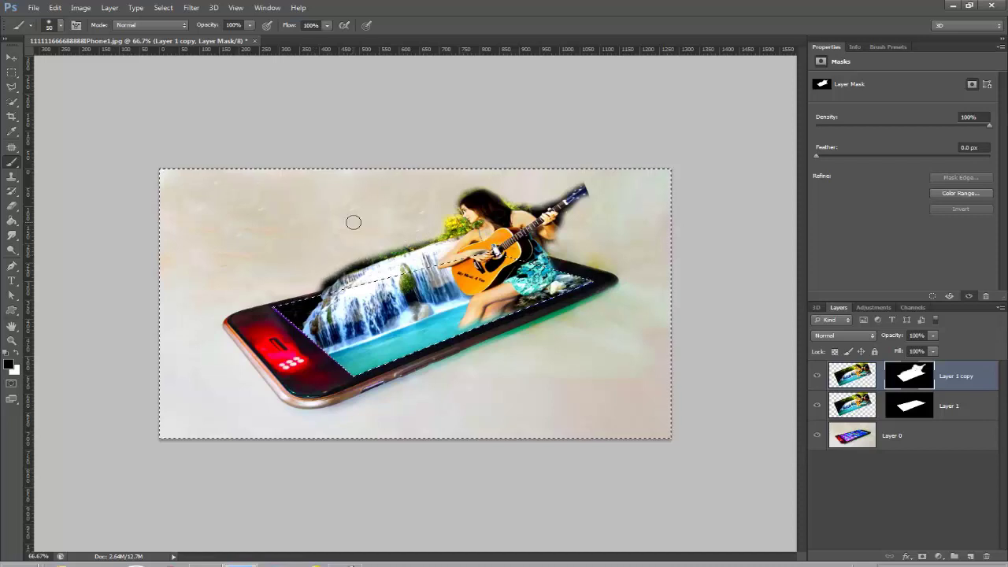
key(Return)
key(ctrl+d)
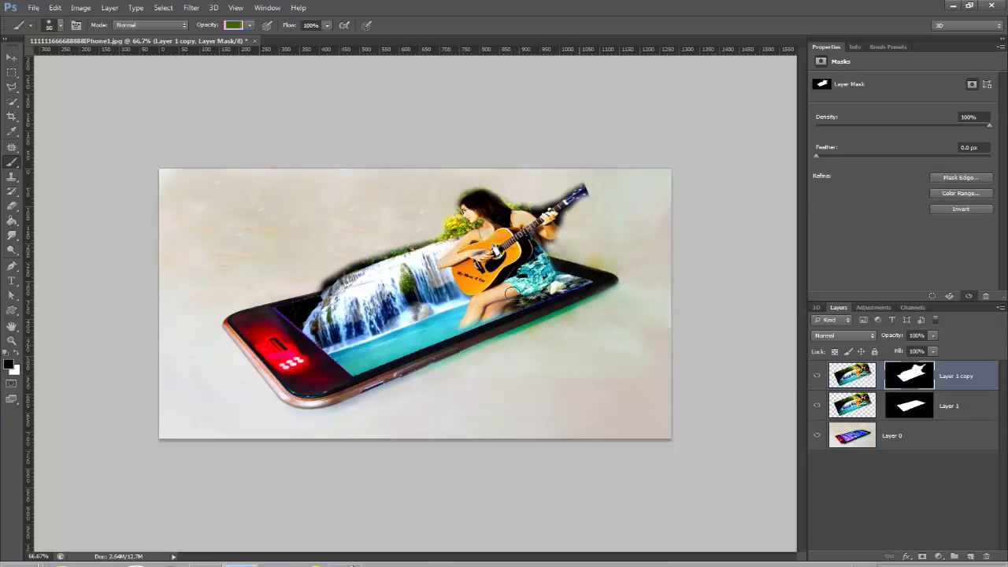
Outline the leftover background above the guitarist and waterfall with the Polygonal Lasso, delete it from Layer 1 copy's image, and deselect
click(863, 382)
click(919, 376)
click(856, 381)
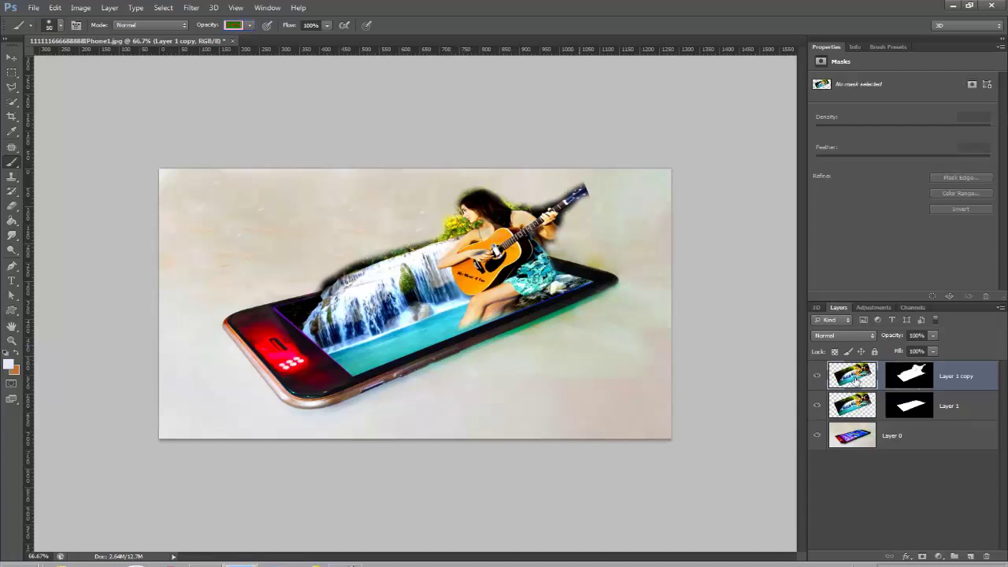
click(9, 87)
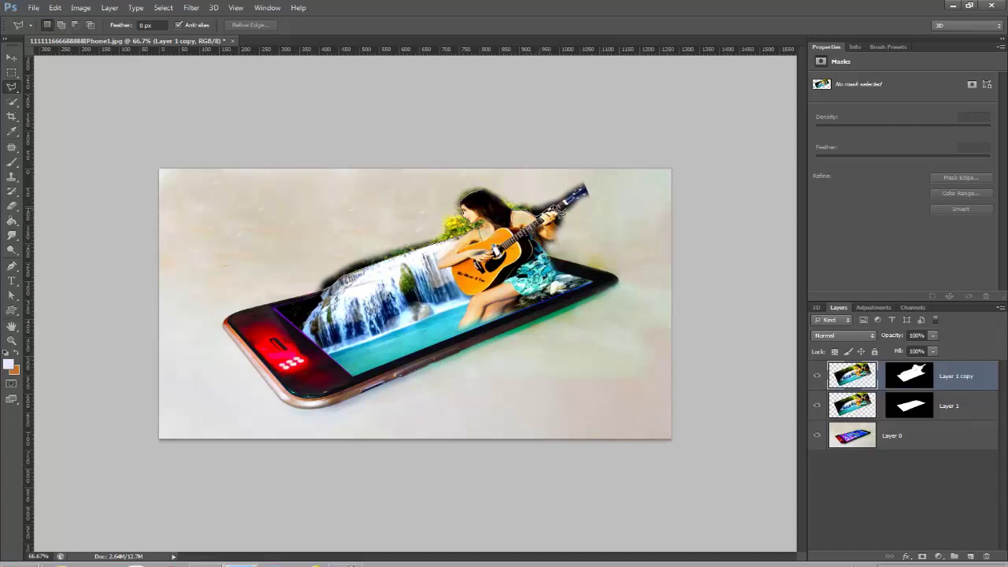
click(587, 195)
click(605, 201)
click(623, 183)
click(504, 143)
click(384, 186)
click(383, 214)
click(401, 236)
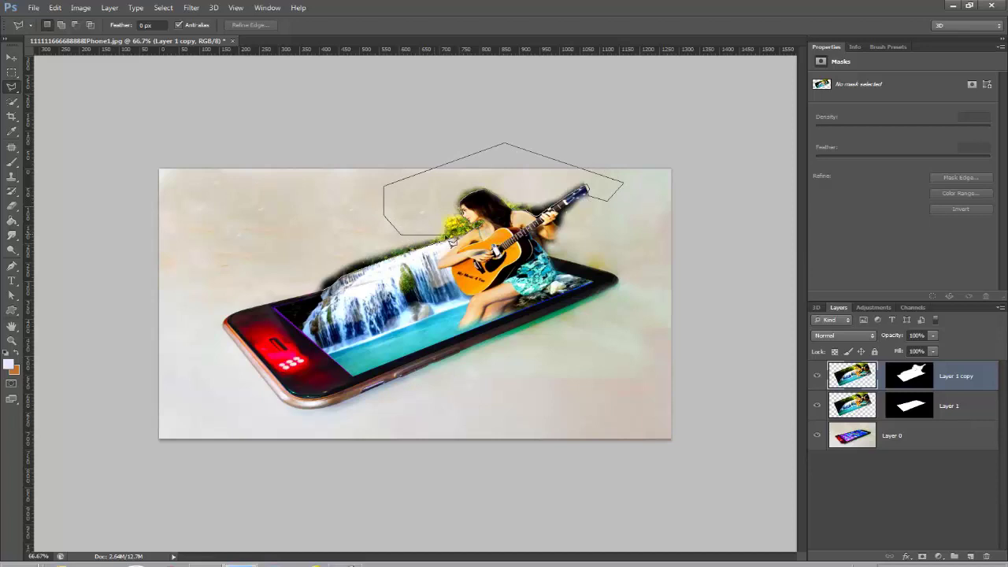
click(302, 277)
double_click(317, 291)
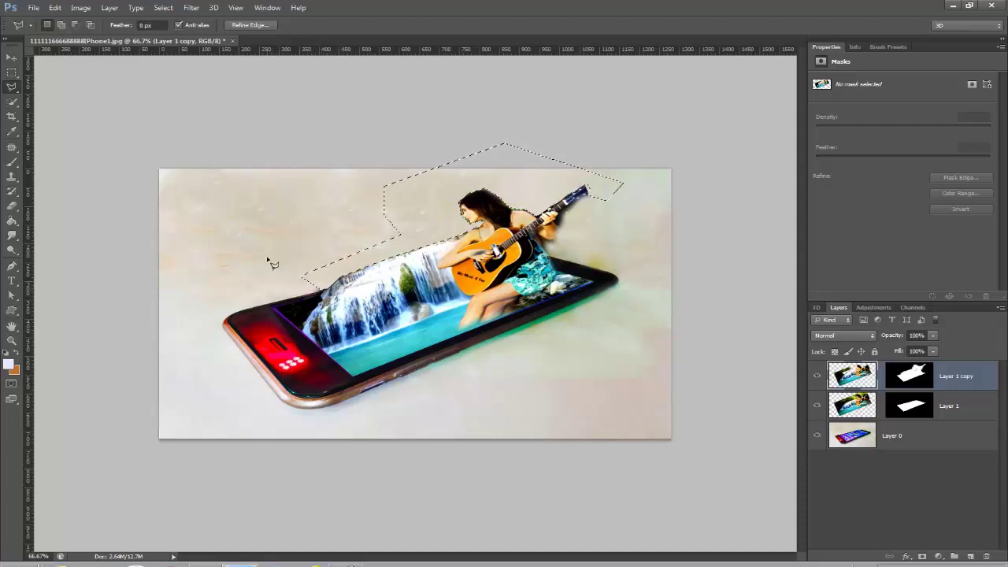
key(ctrl+d)
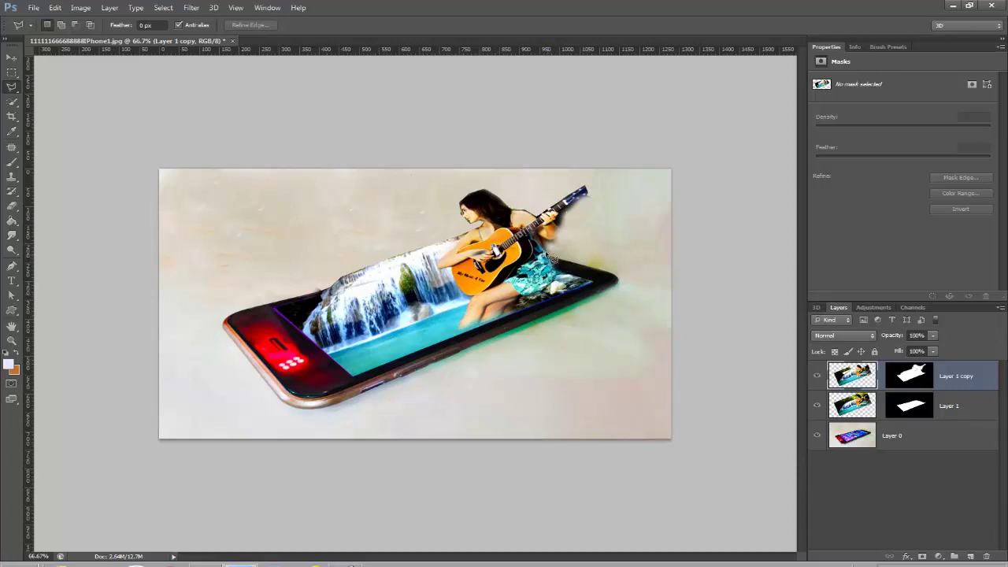
Outline the dark remnants around the guitar neck and the guitarist's elbow with the Polygonal Lasso, delete them, and deselect
click(556, 234)
click(588, 188)
click(537, 218)
click(501, 192)
click(587, 167)
click(622, 170)
click(640, 197)
click(620, 226)
double_click(560, 263)
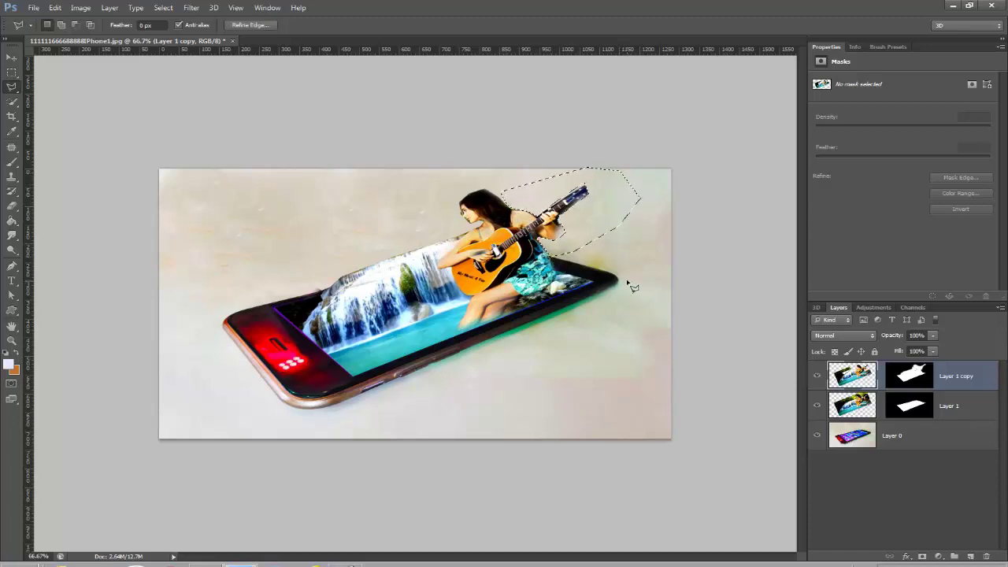
key(ctrl+d)
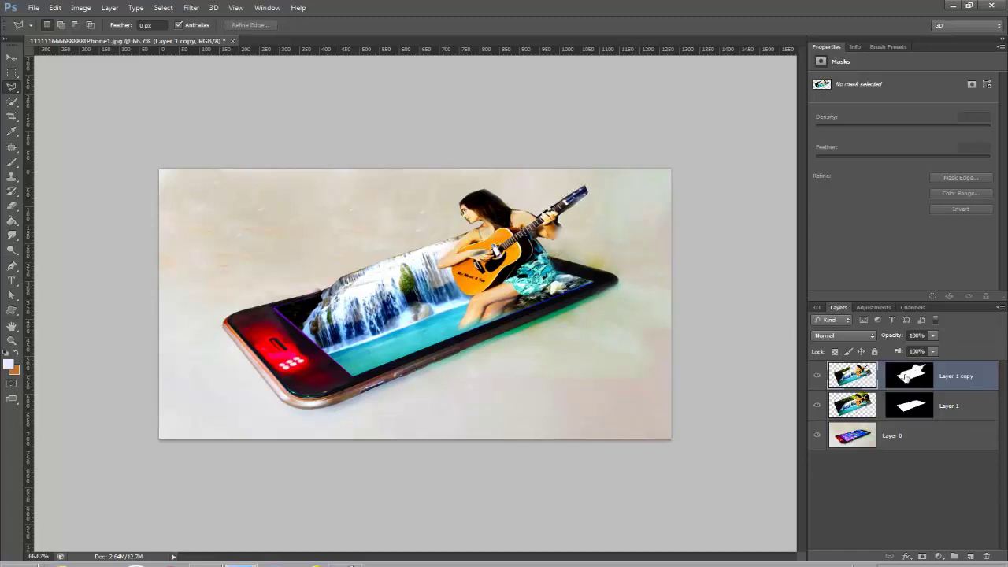
Retouch Layer 1 copy's mask around the guitarist's elbow with the Brush, painting white to restore the missing part of the arm
click(910, 377)
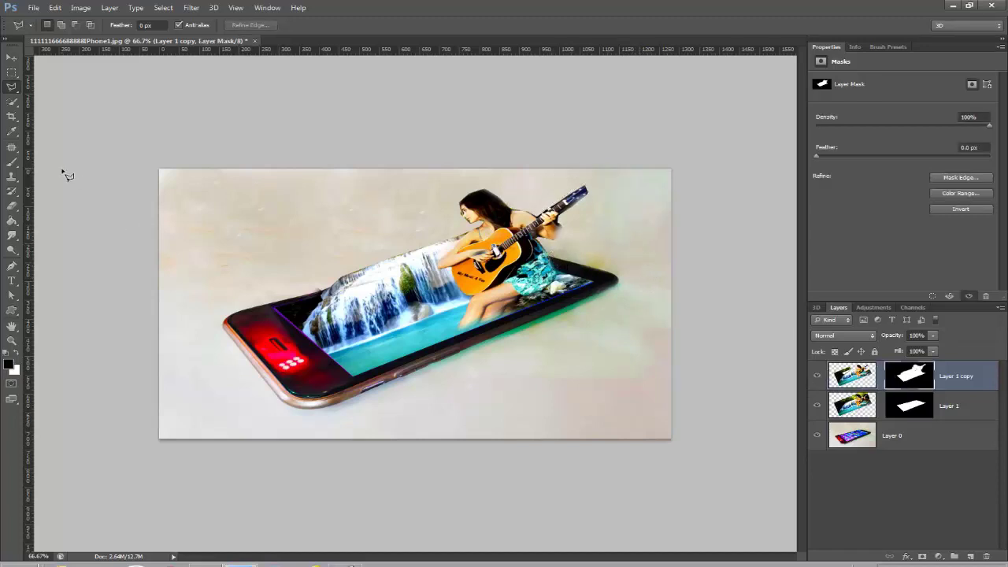
click(12, 162)
drag(549, 232, 550, 241)
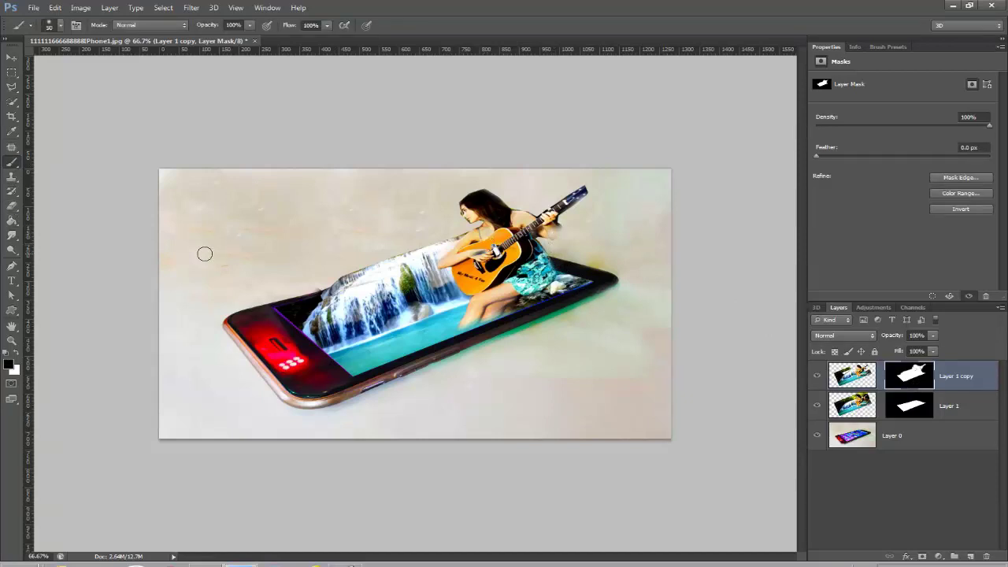
click(17, 355)
drag(540, 233, 556, 233)
click(11, 205)
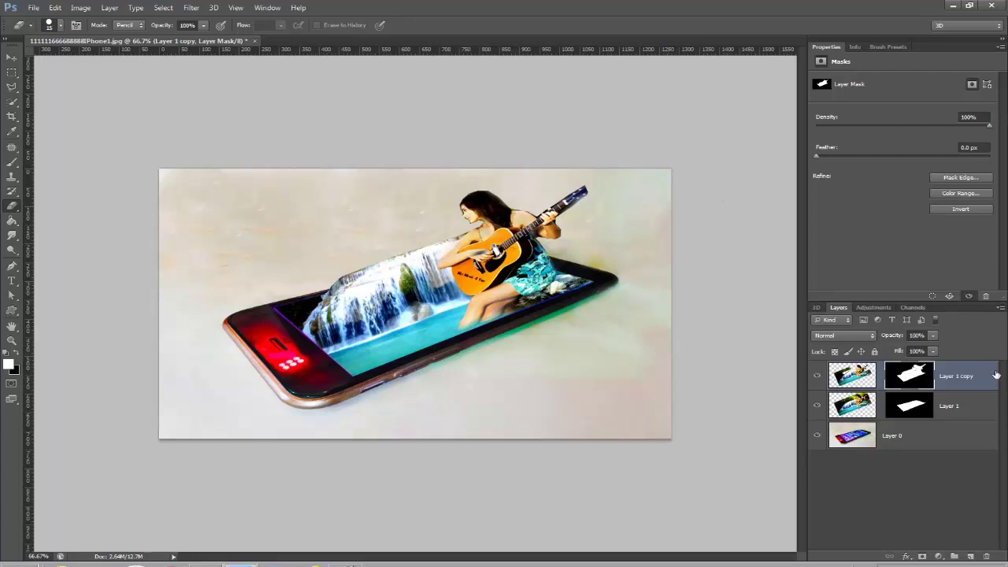
Apply a Bevel & Emboss layer style to Layer 1 copy, keeping opacity and fill opacity at 100%
click(861, 379)
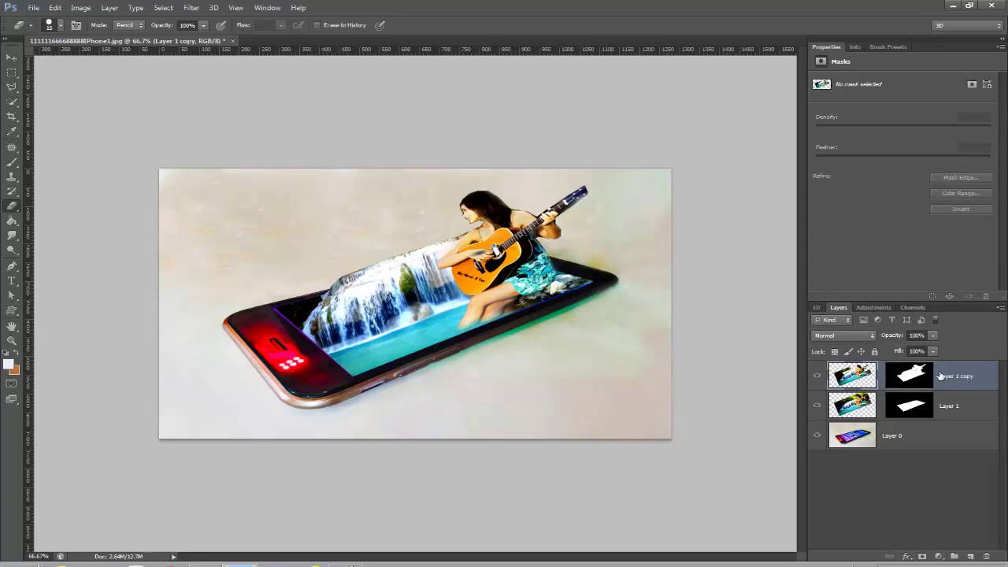
double_click(863, 381)
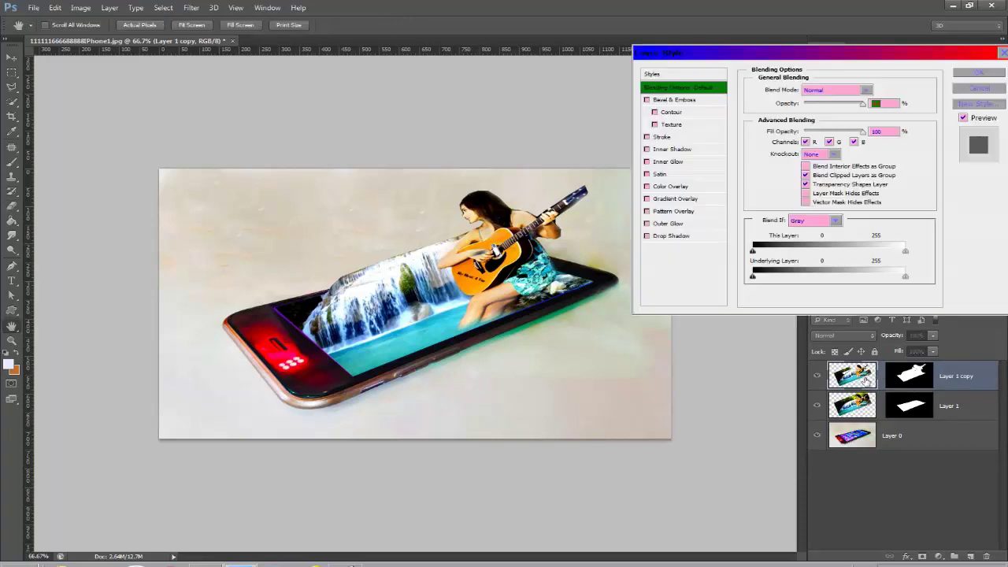
click(647, 101)
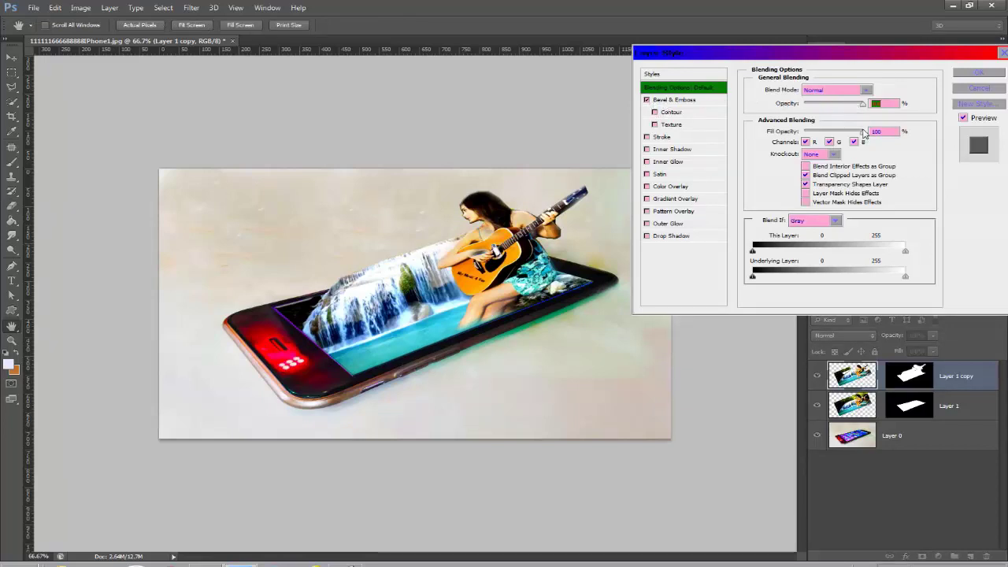
drag(864, 104, 863, 131)
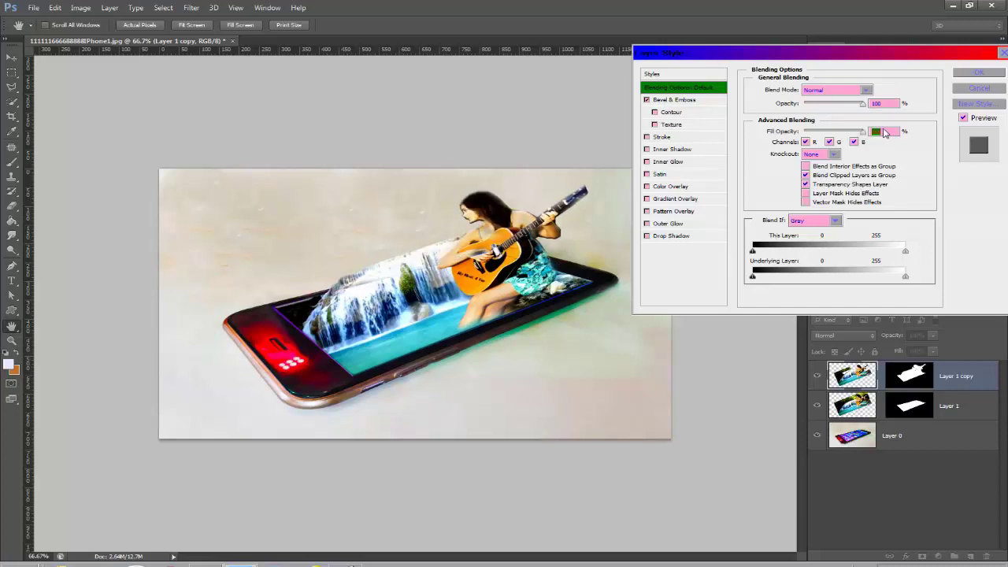
click(647, 137)
click(647, 137)
click(647, 100)
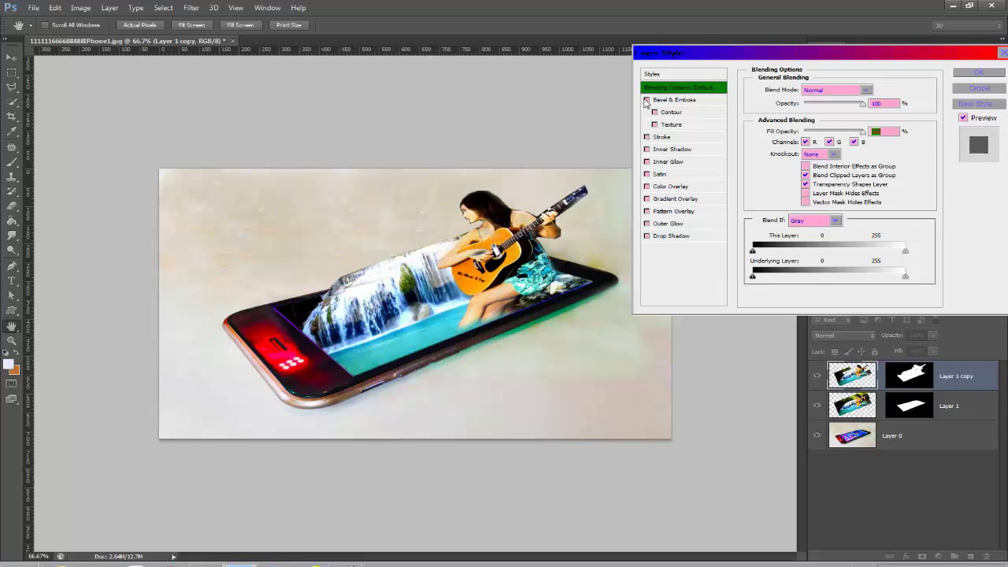
click(647, 100)
click(647, 100)
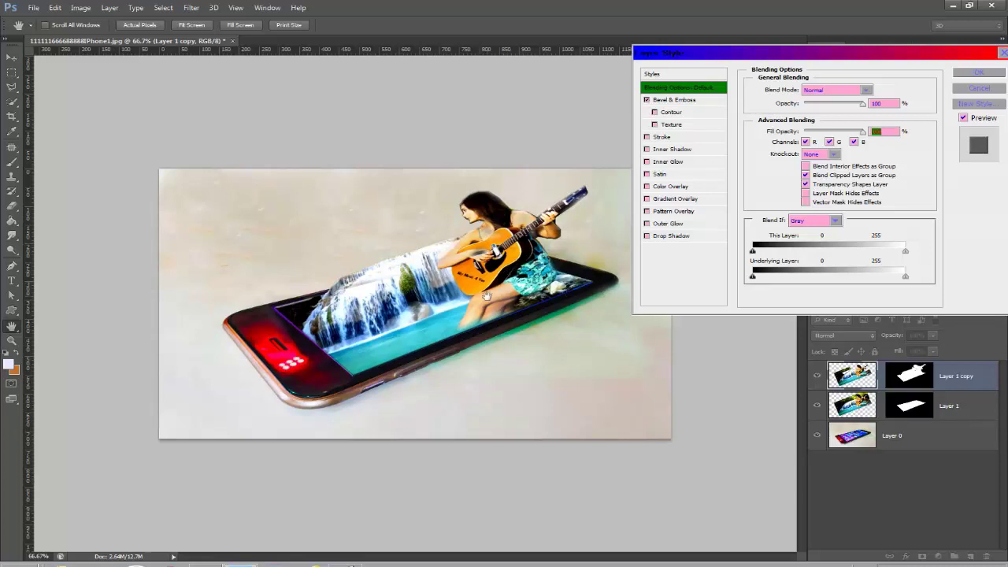
click(981, 73)
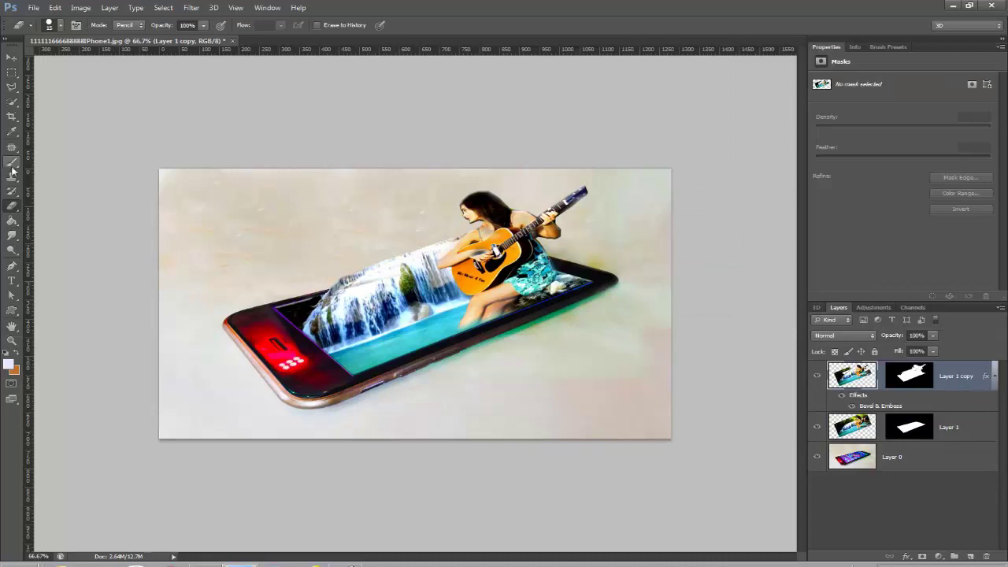
Soften the waterfall's outer edge on Layer 1 copy using the Smudge tool at 10% strength and size 25
click(12, 234)
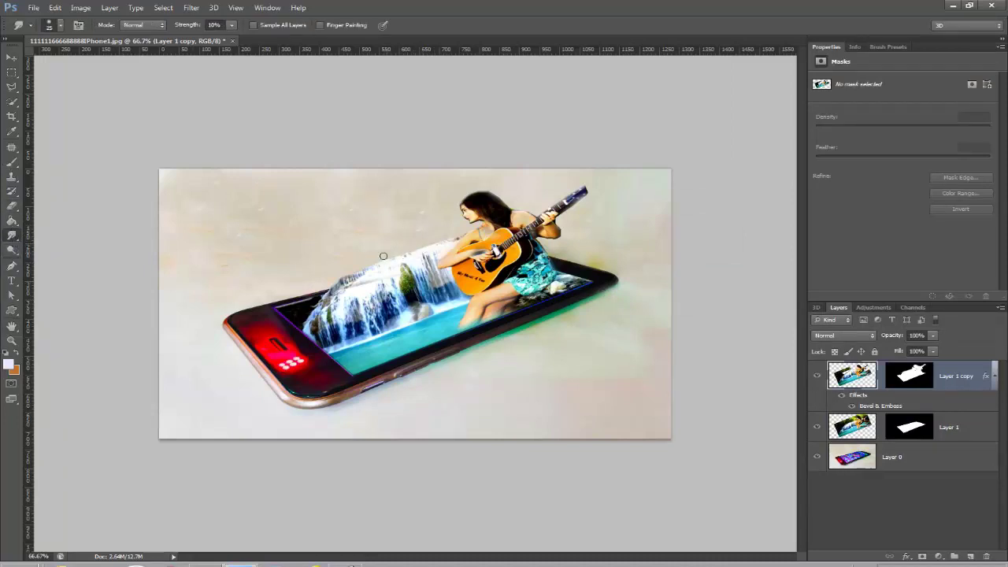
drag(336, 278, 326, 297)
click(11, 205)
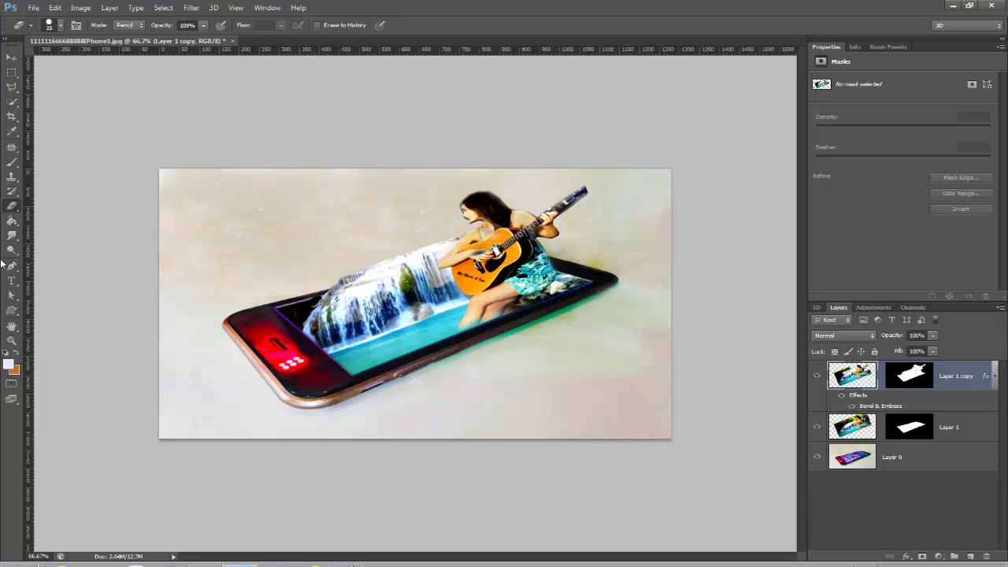
click(12, 235)
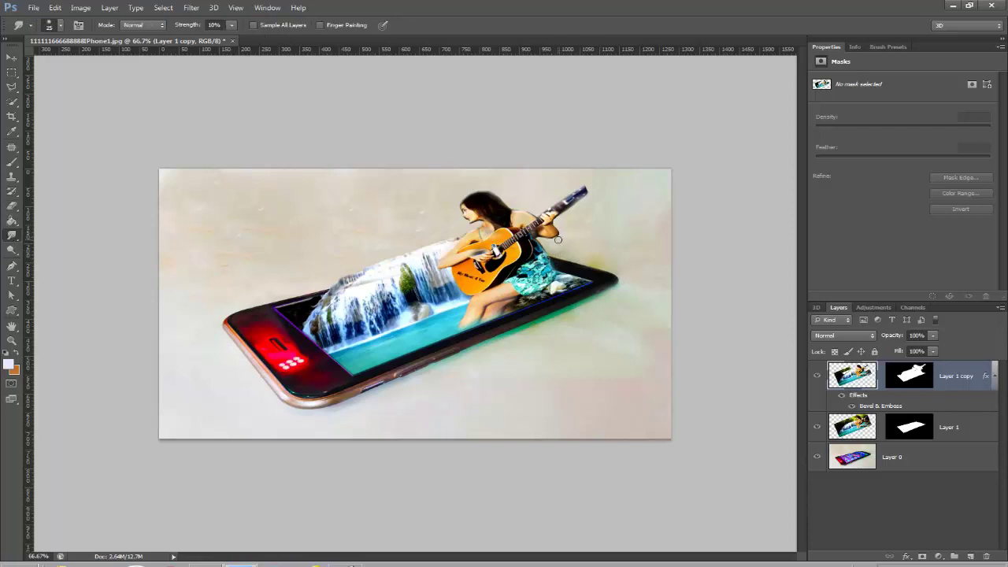